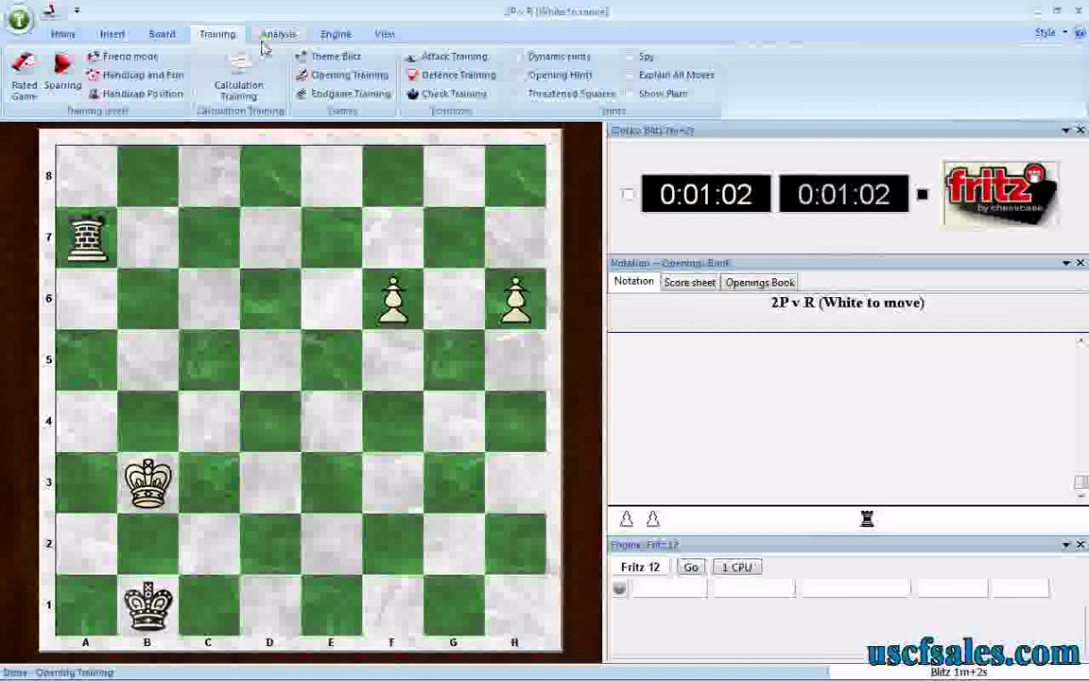
Open the Opening training dialog, with Alekhine's Defence (1.e4 Nf6) previewed
left_click(324, 76)
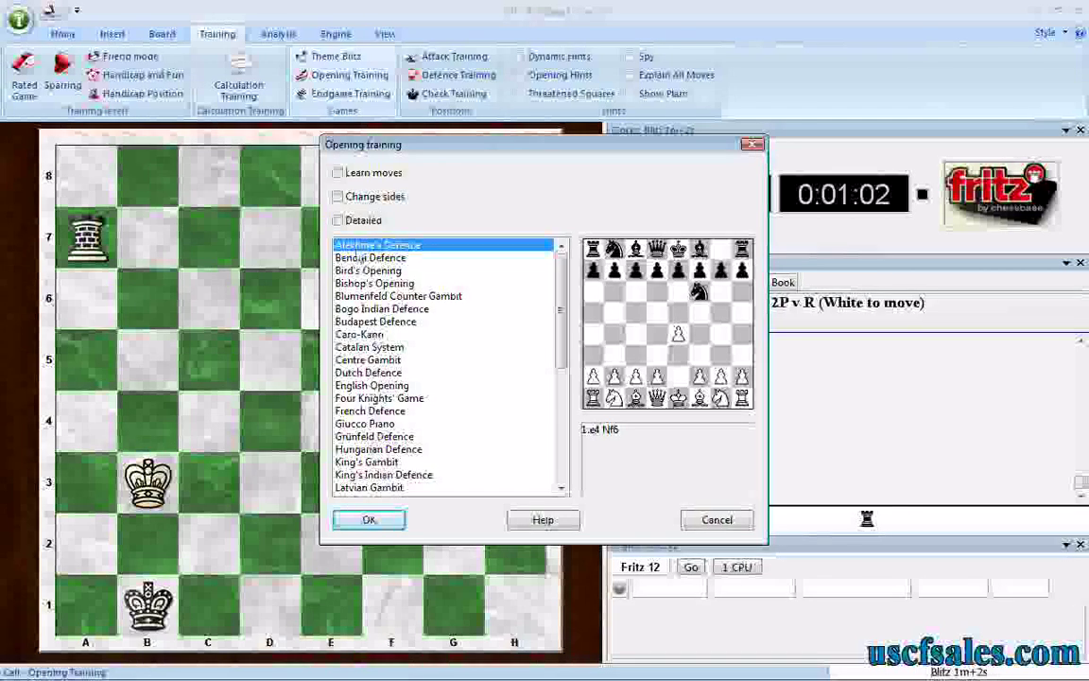
Browse the detailed opening variations, switch back to main names, and cancel the dialog
left_click(338, 224)
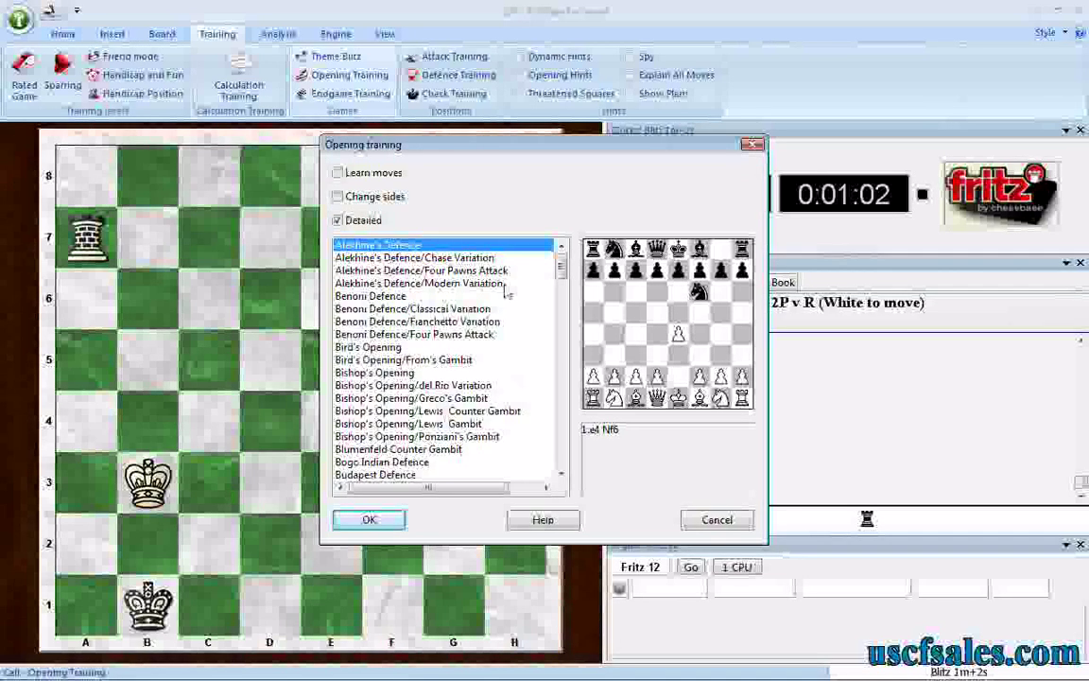
mouse_move(562, 272)
left_mouse_down()
mouse_move(565, 446)
mouse_move(563, 252)
left_mouse_up()
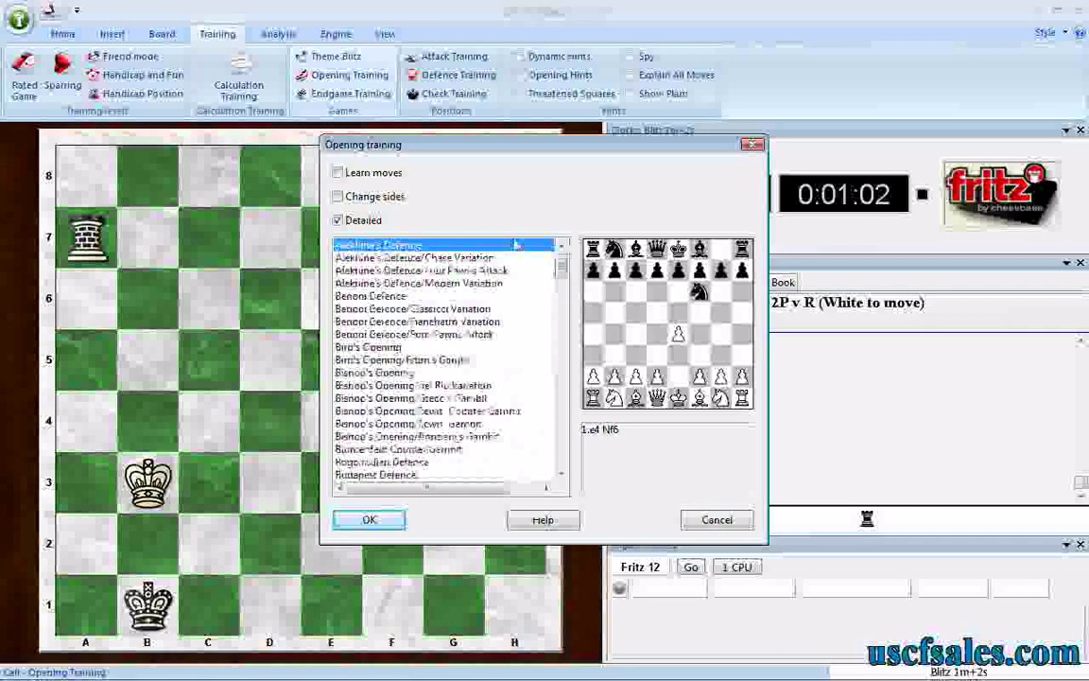
left_click(338, 225)
left_click(337, 224)
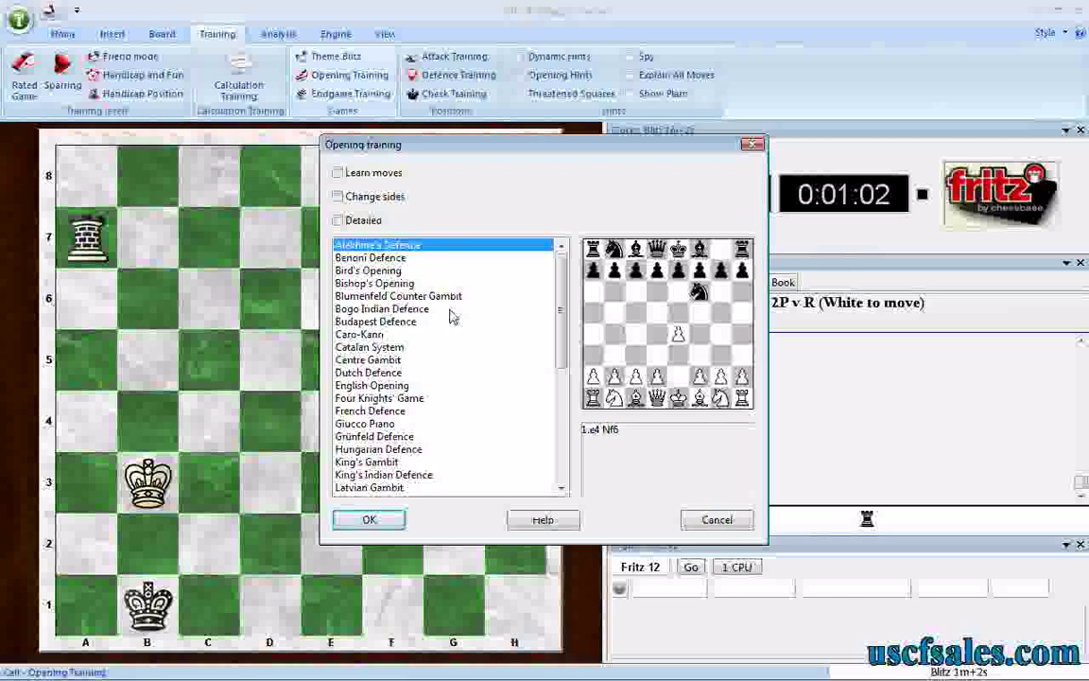
left_click(725, 521)
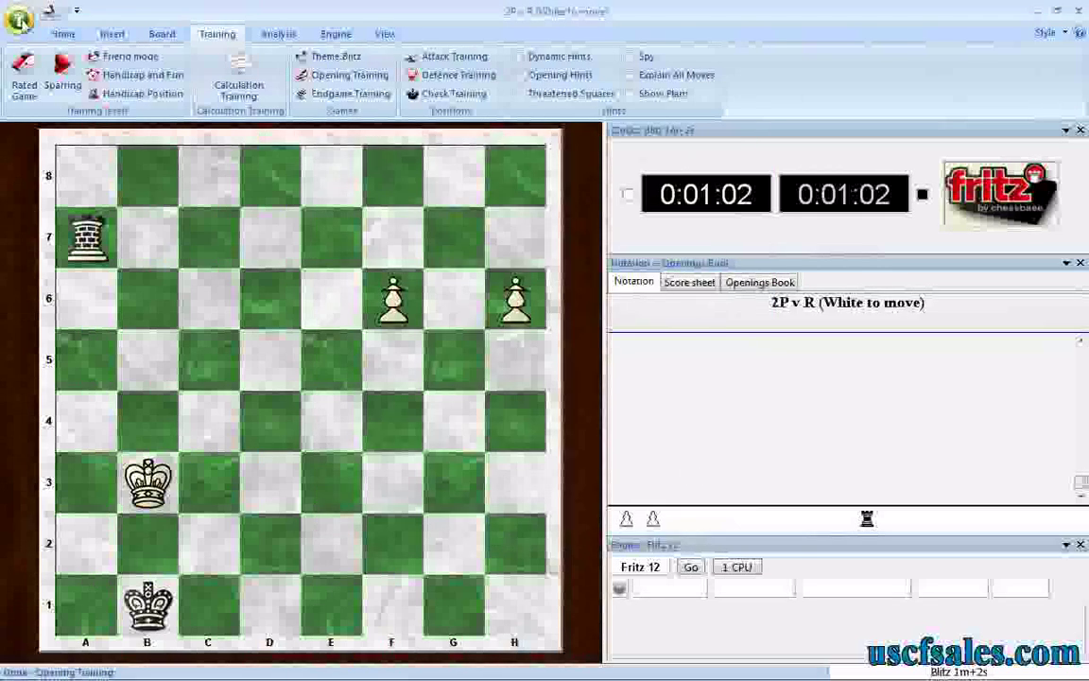
left_click(19, 21)
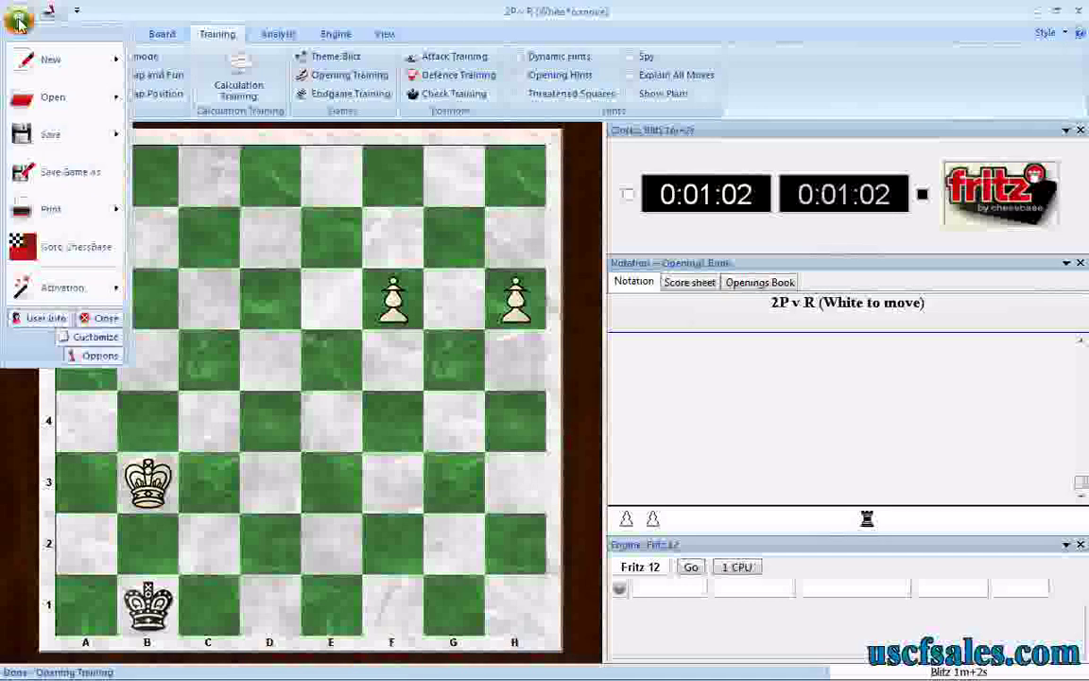
mouse_move(37, 59)
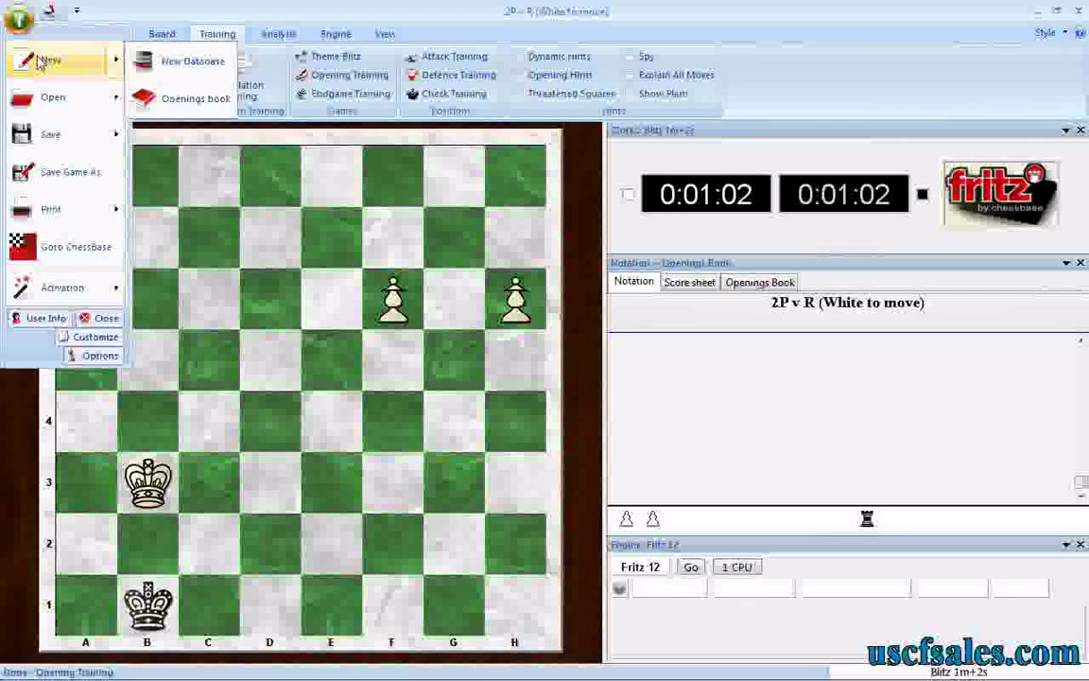
left_click(166, 68)
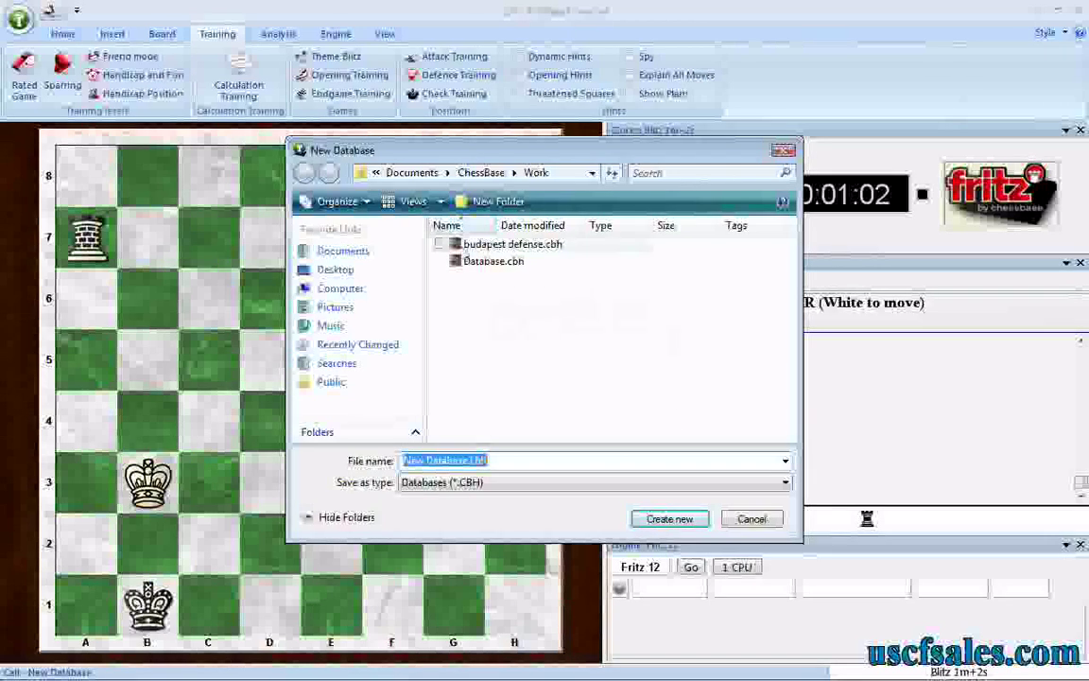
left_click(762, 526)
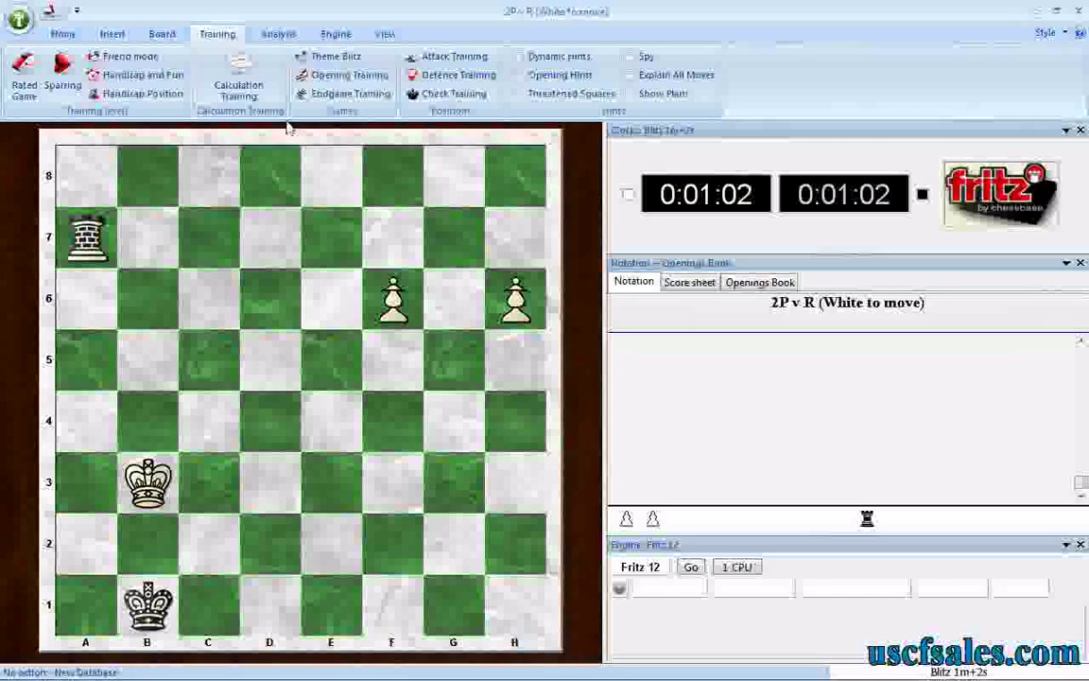
Start a new game at the initial position and switch off the Fritz 12 engine
left_click(68, 35)
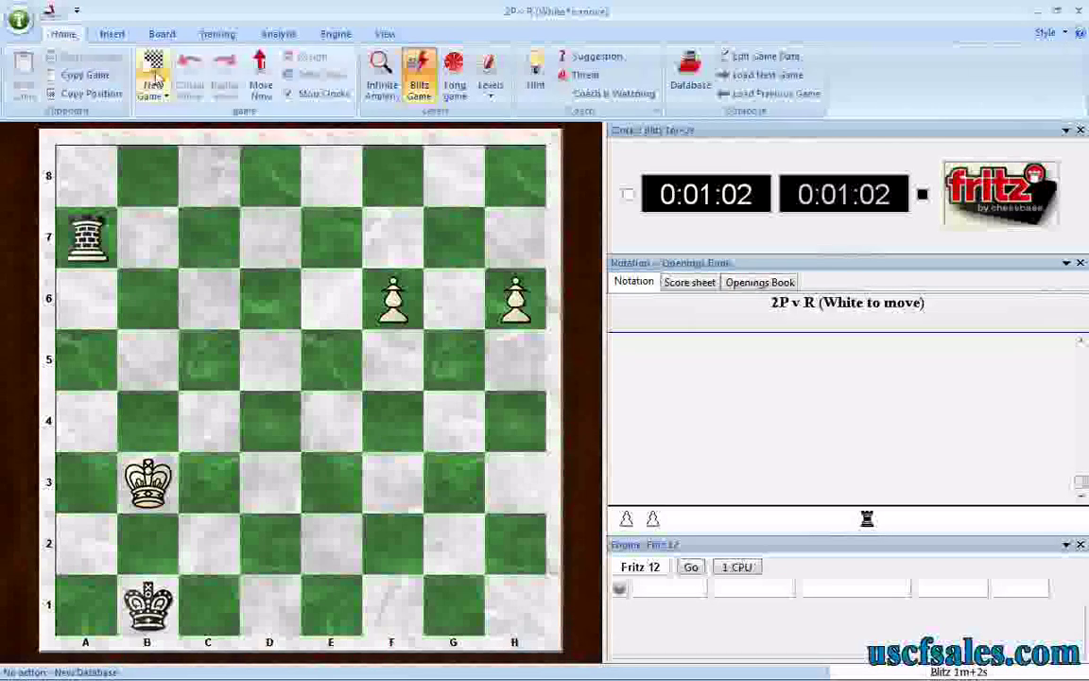
left_click(155, 76)
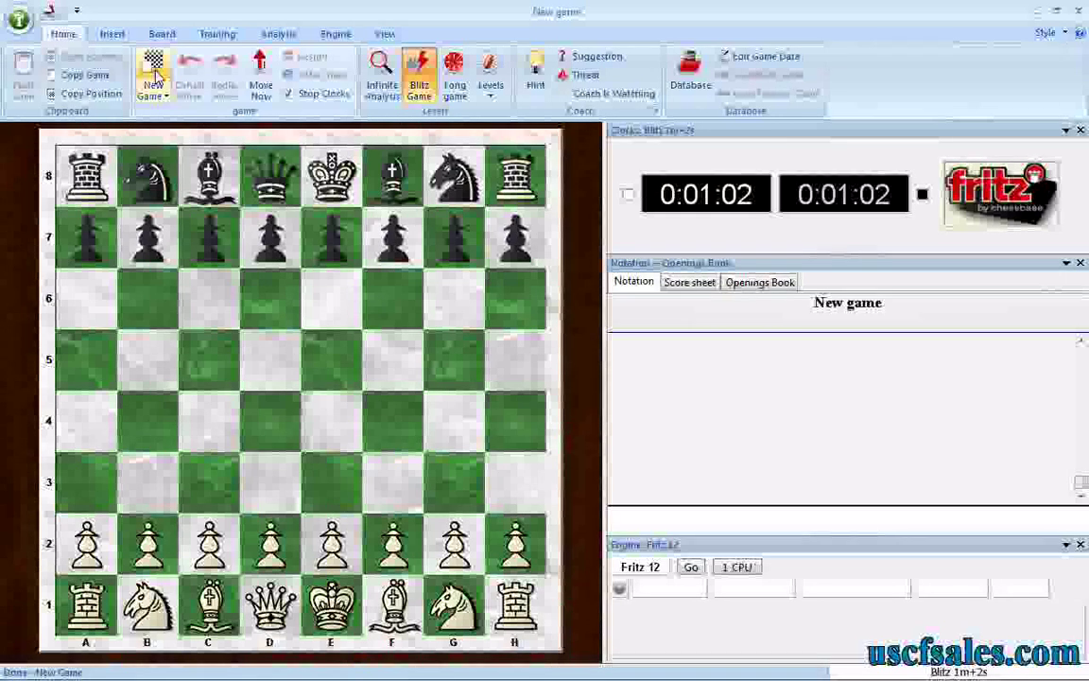
left_click(327, 36)
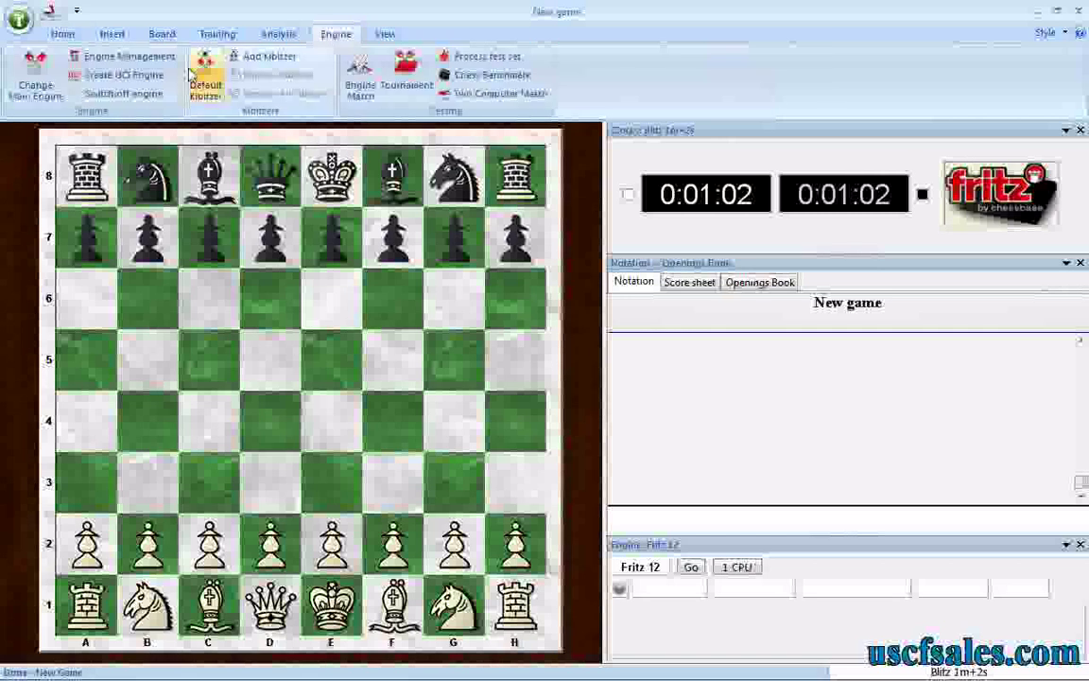
left_click(95, 94)
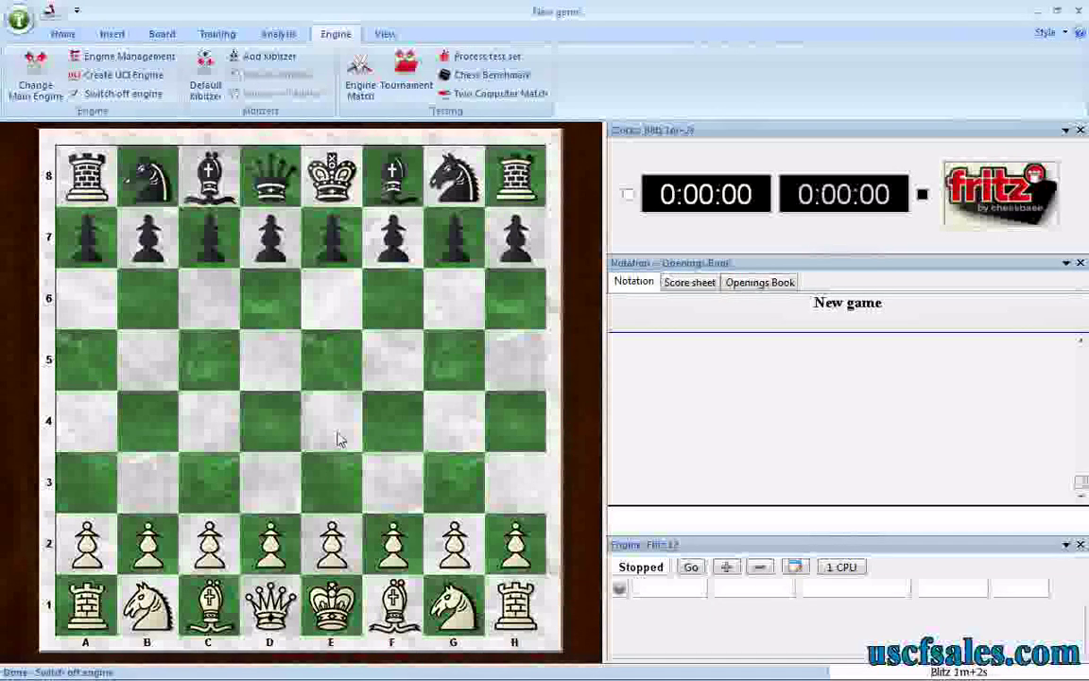
Play 1.e4 c6 2.d4 d5 3.e5 Bf5 4.Nc3 e6 5.g4 on the board
left_click_drag(345, 535, 331, 421)
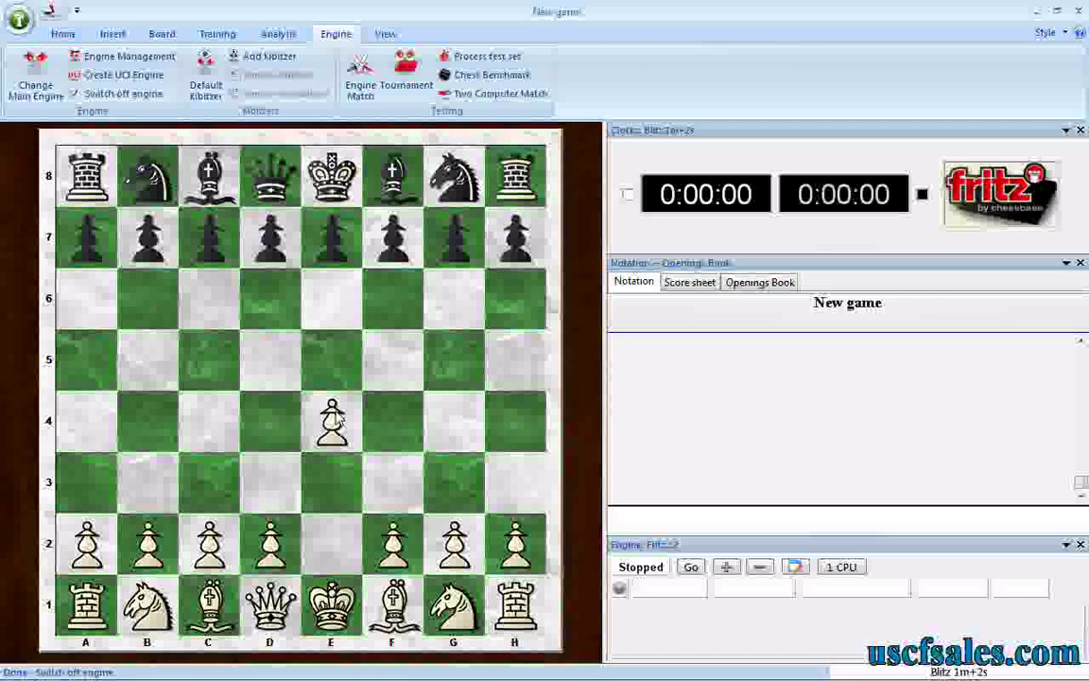
left_click_drag(209, 237, 212, 305)
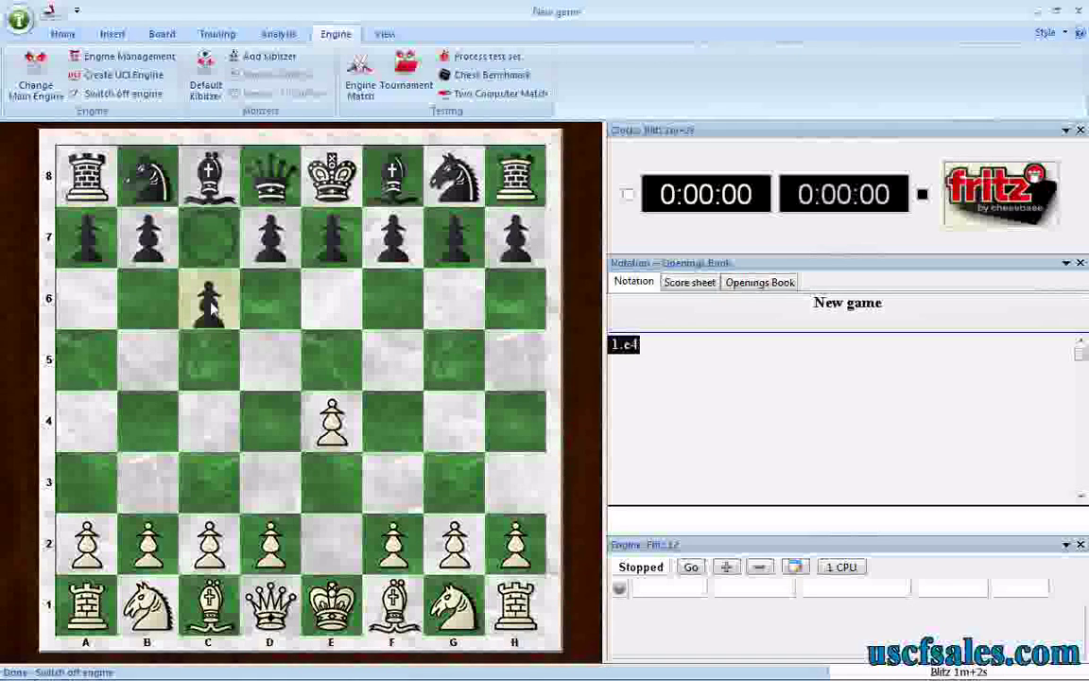
left_click_drag(270, 539, 270, 420)
left_click_drag(270, 250, 269, 360)
left_click_drag(331, 421, 336, 360)
left_click_drag(209, 175, 392, 377)
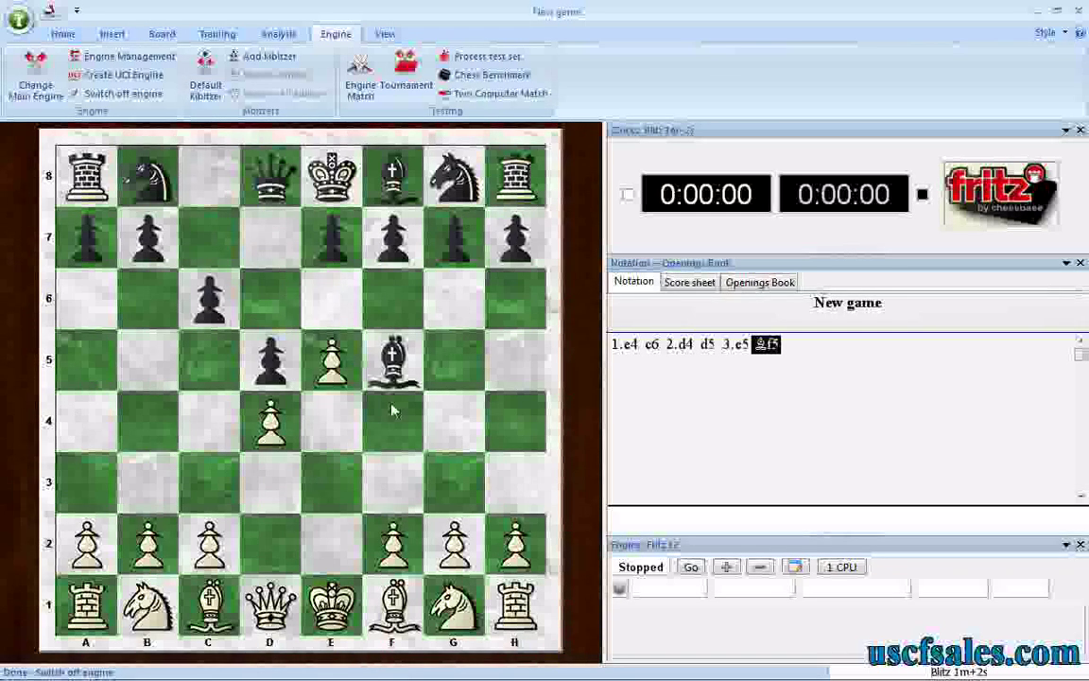
left_click_drag(146, 619, 210, 485)
left_click_drag(331, 234, 326, 301)
left_click_drag(454, 544, 456, 430)
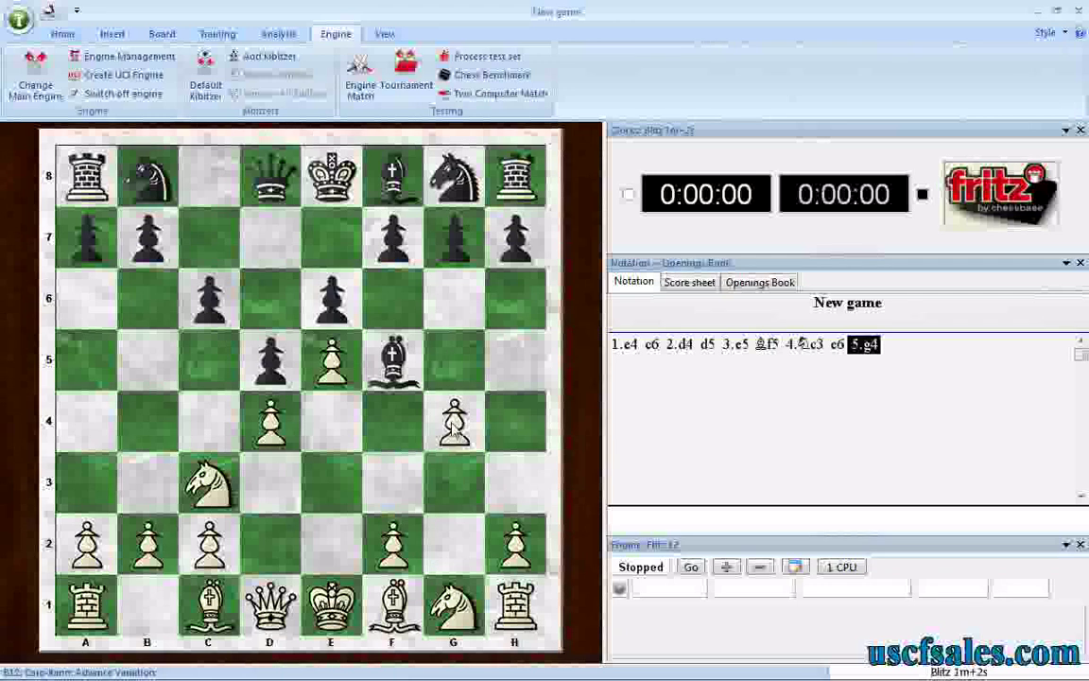
Continue 5...Bg6 6.Nge2 c5 7.h4 h5 8.Nf4 Nc6 9.Nxg6, then return to 6...c5
left_click_drag(392, 364, 454, 299)
left_click_drag(478, 610, 329, 544)
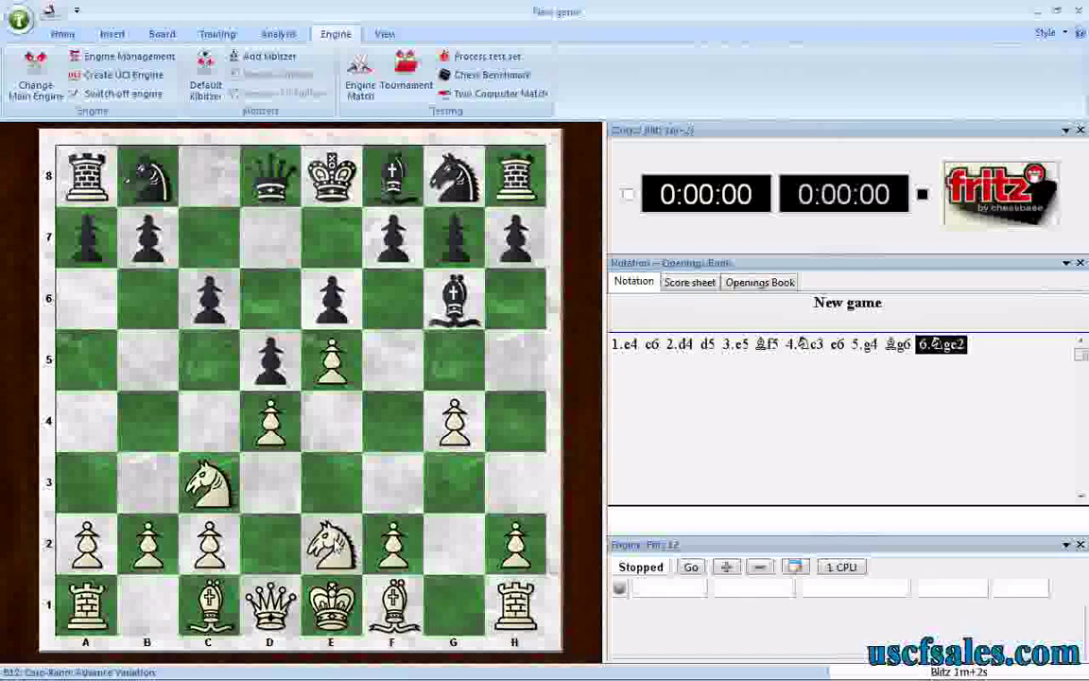
left_click_drag(209, 300, 215, 376)
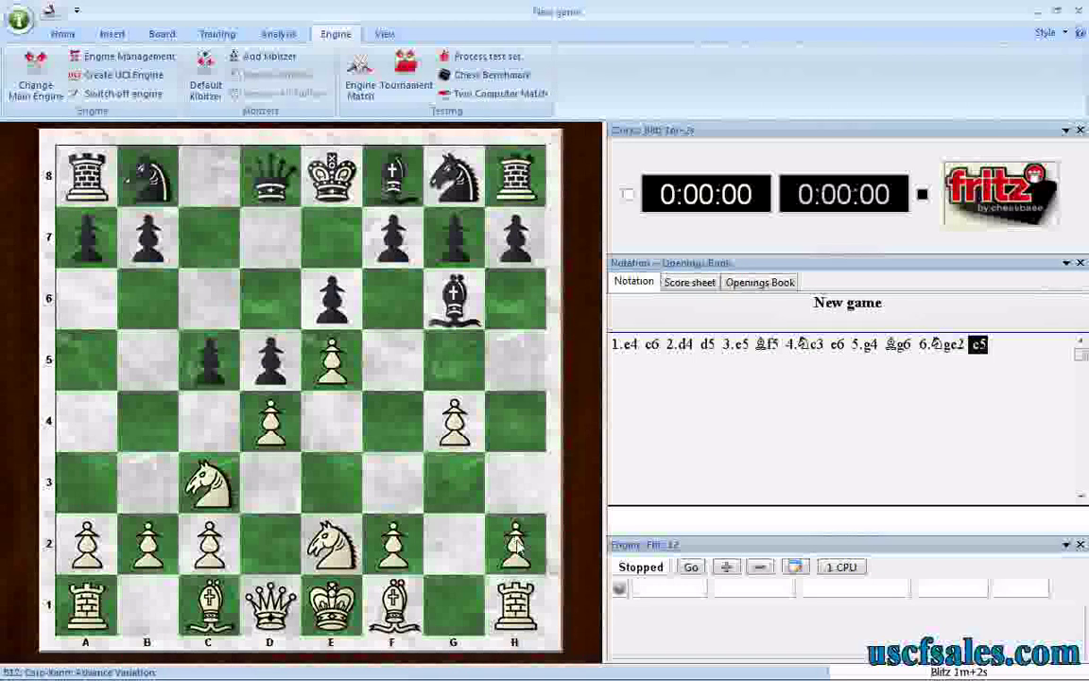
left_click_drag(518, 551, 520, 426)
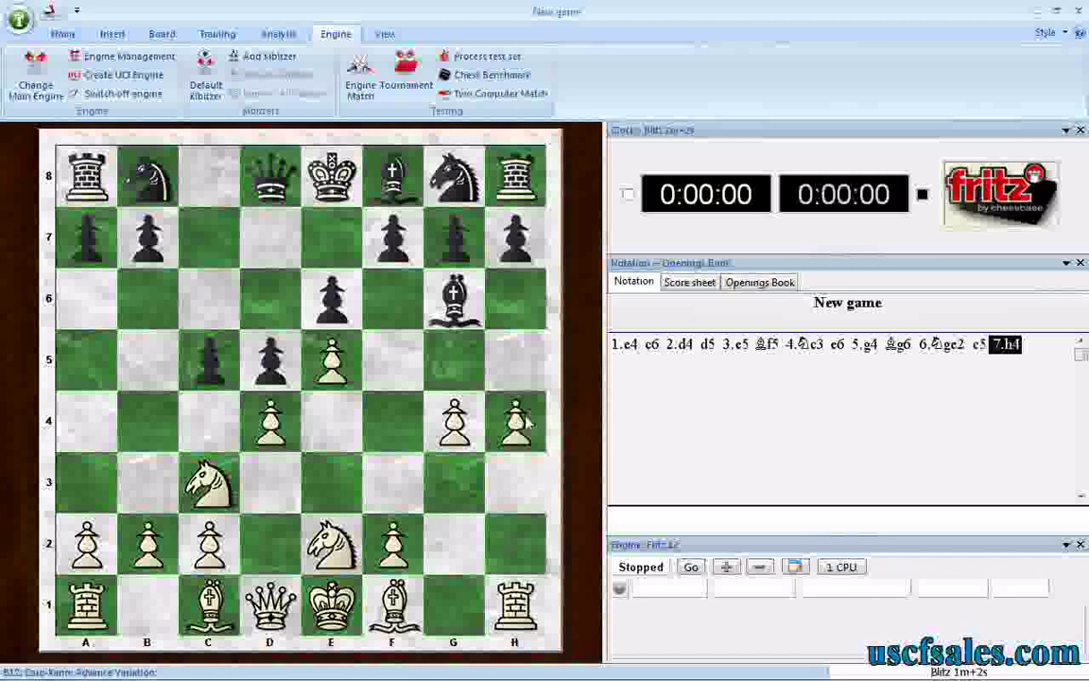
left_click_drag(507, 249, 494, 381)
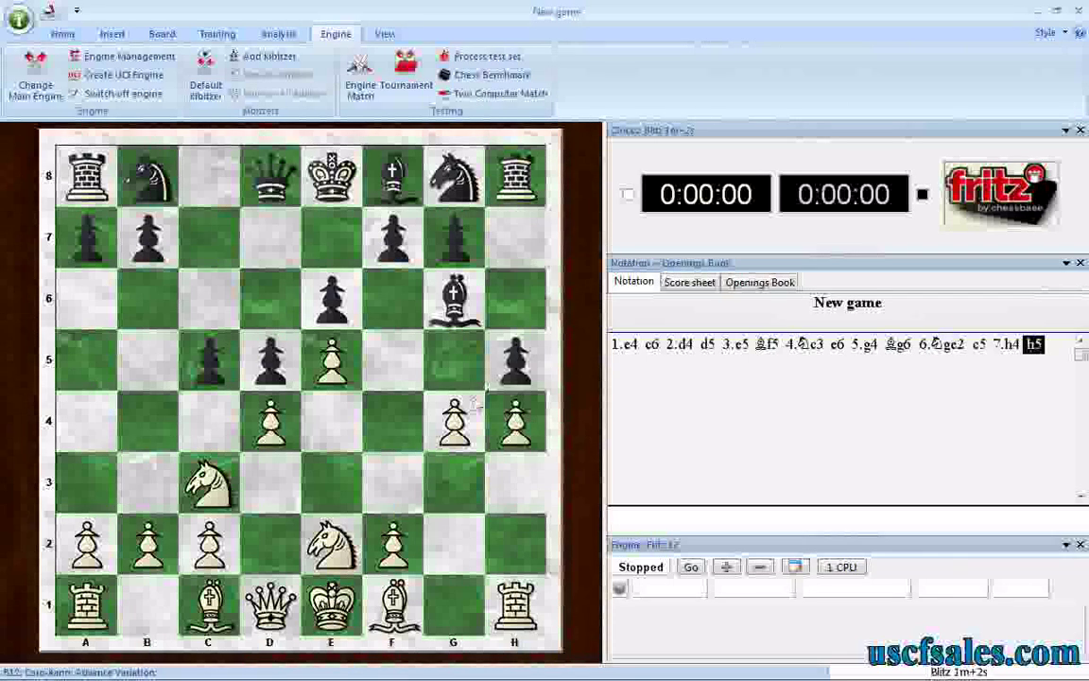
left_click_drag(331, 544, 402, 421)
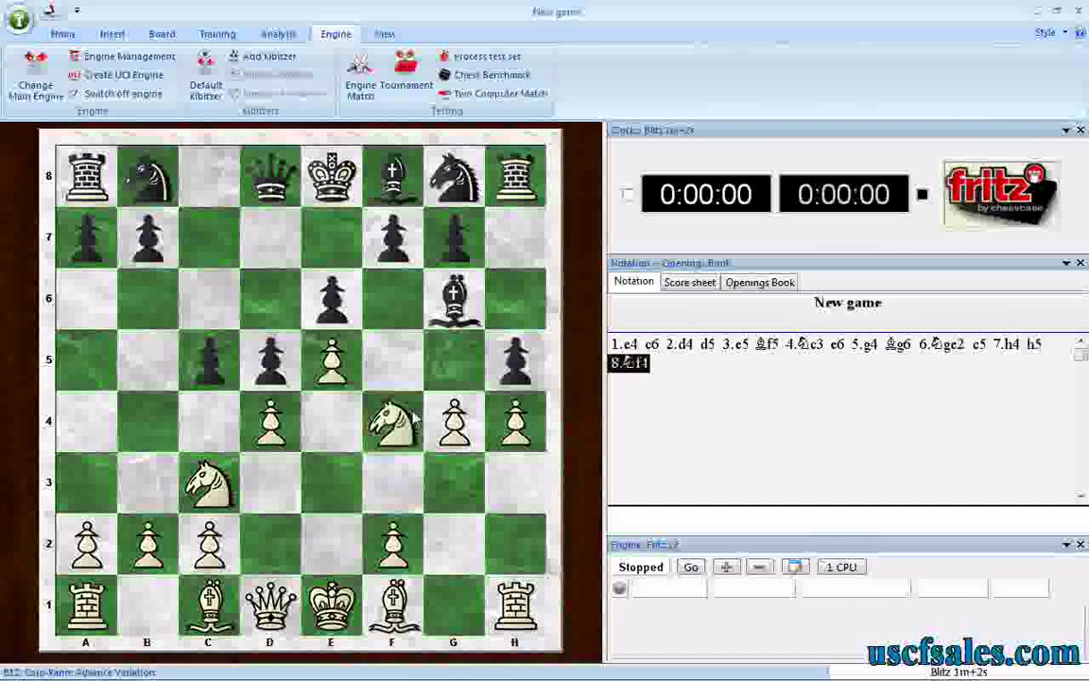
left_click_drag(147, 175, 210, 312)
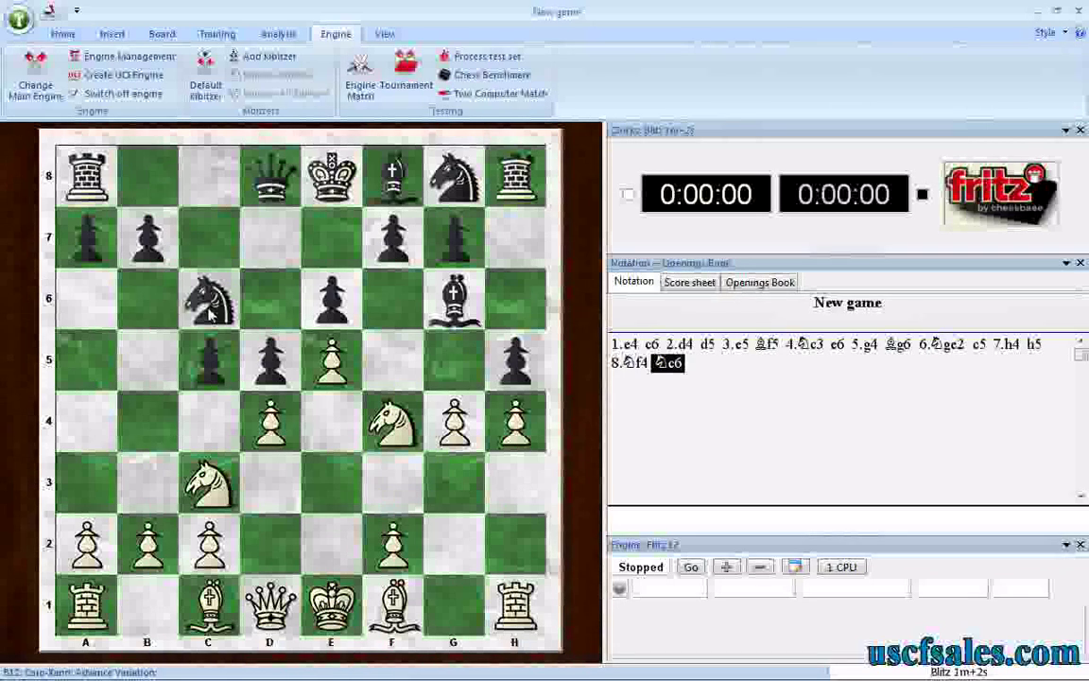
left_click_drag(392, 420, 453, 301)
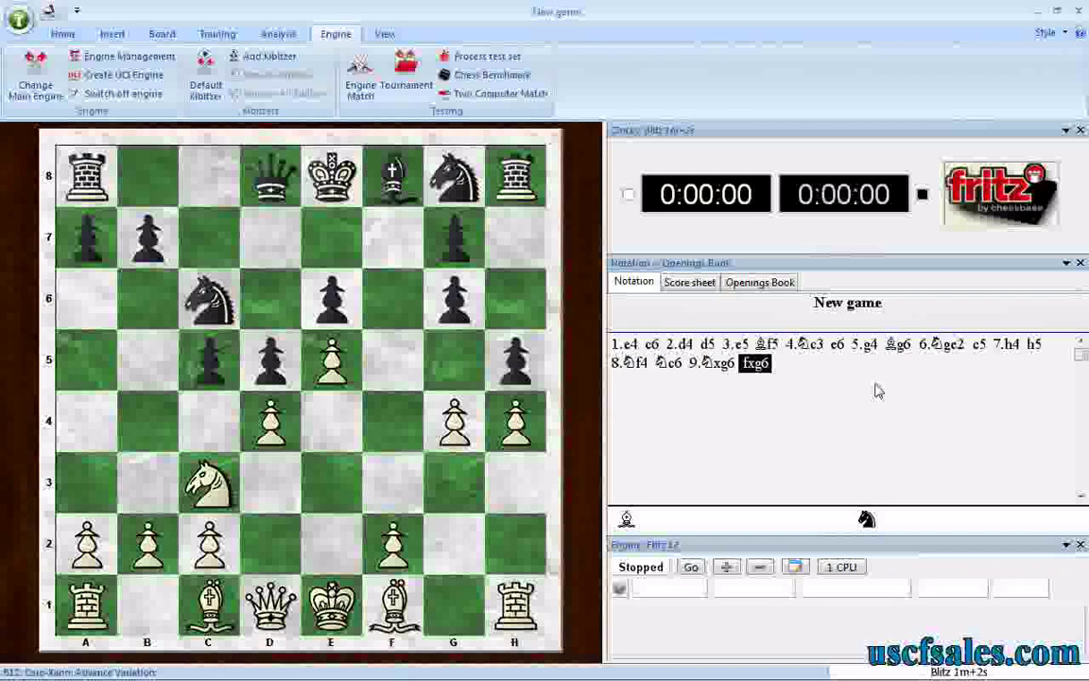
left_click(979, 346)
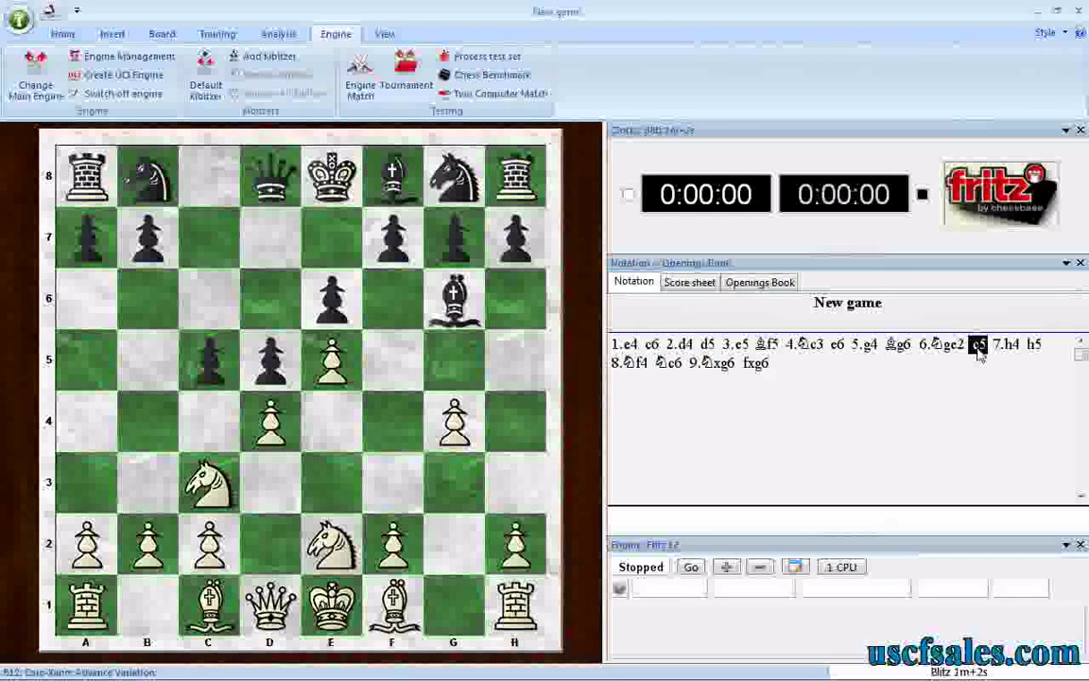
From 6.Nge2, add the side line 6...f6 7.Nf4 fxe5 8.dxe5
key("Left")
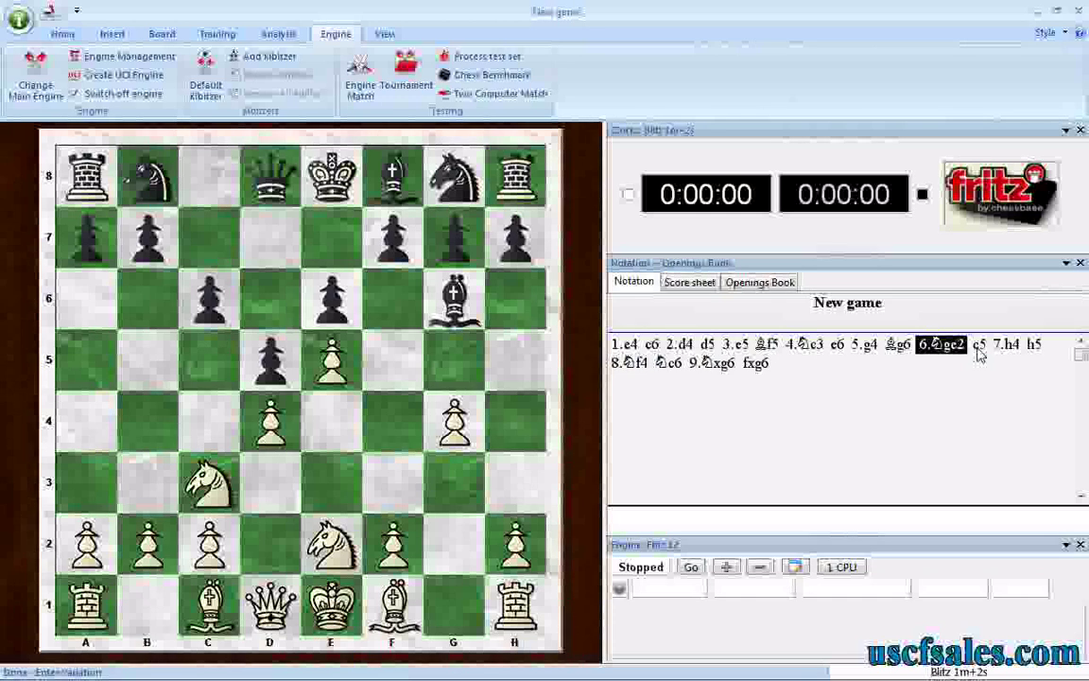
left_click_drag(393, 237, 388, 305)
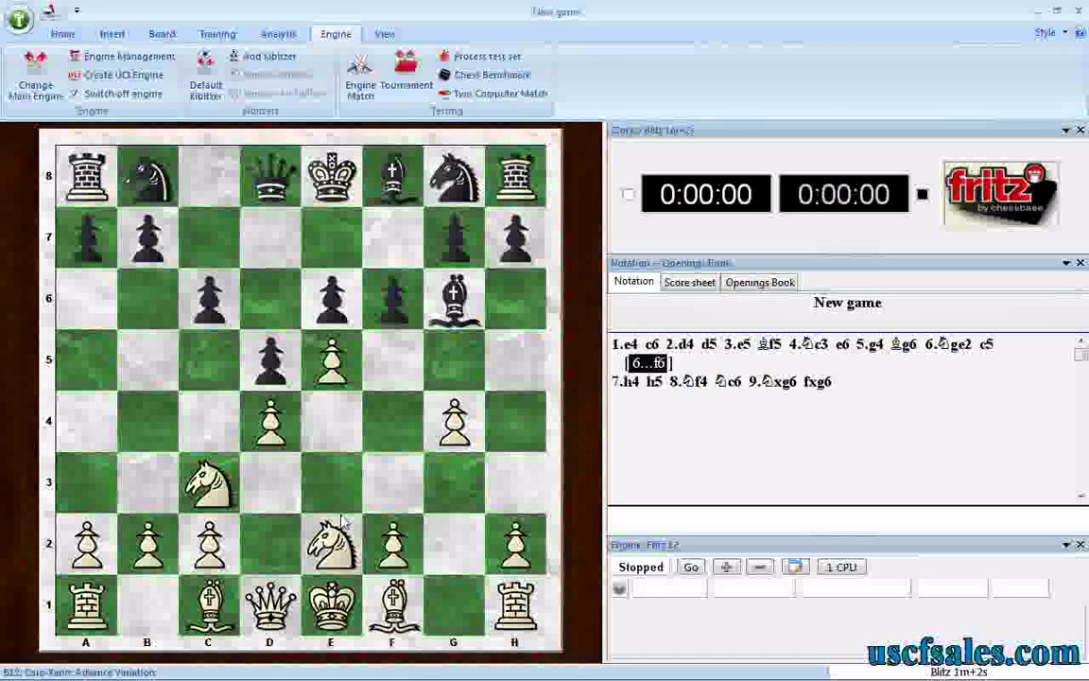
left_click_drag(331, 539, 392, 420)
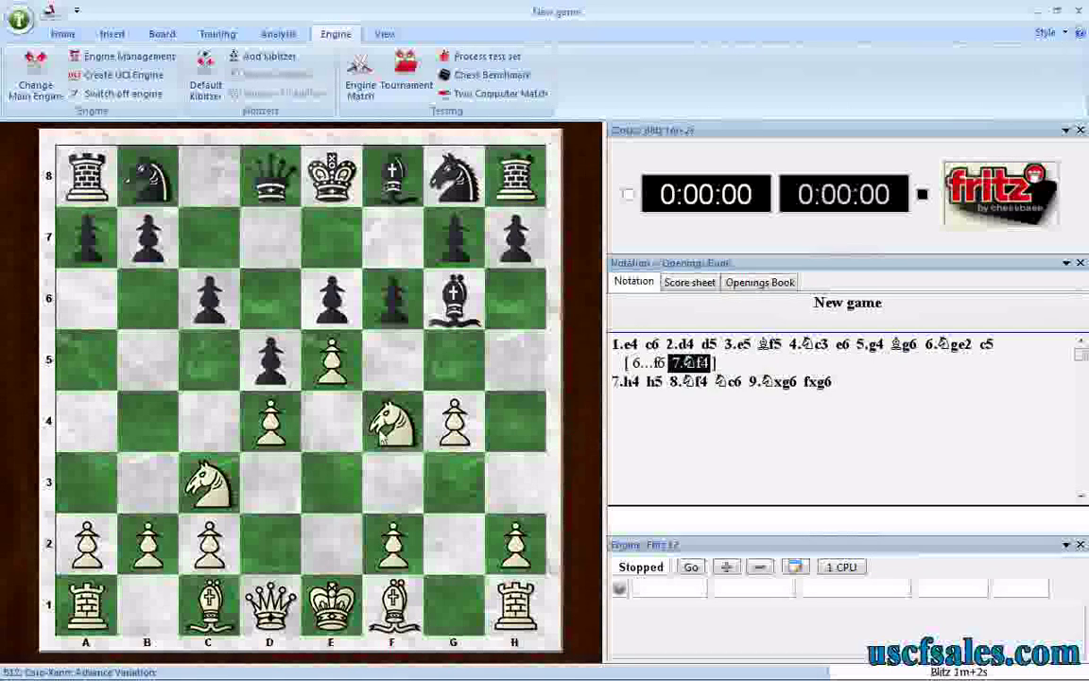
left_click_drag(393, 298, 326, 369)
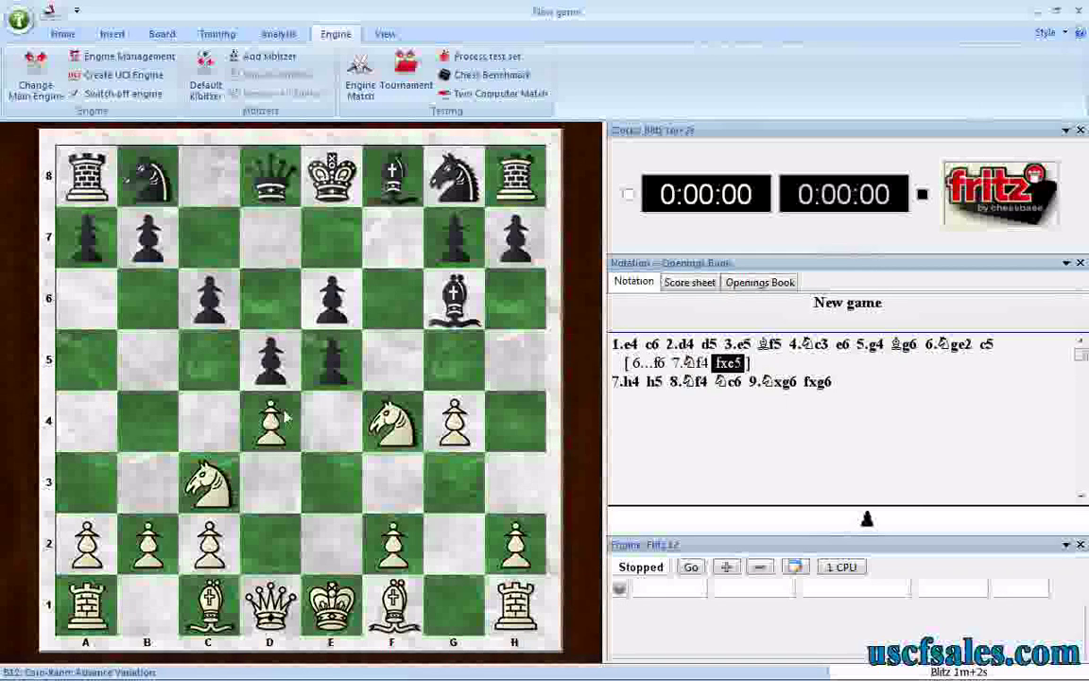
left_click_drag(269, 425, 331, 364)
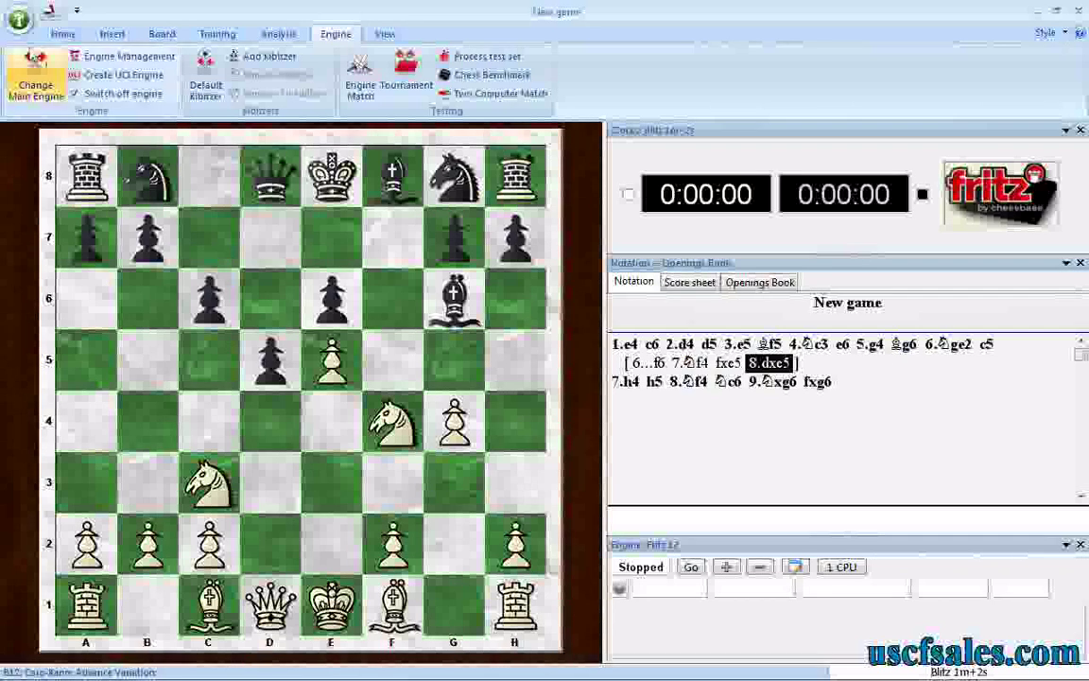
Save the game to openings02.cbh with White 'Caro-Kann Advance' and no year or day
left_click(18, 23)
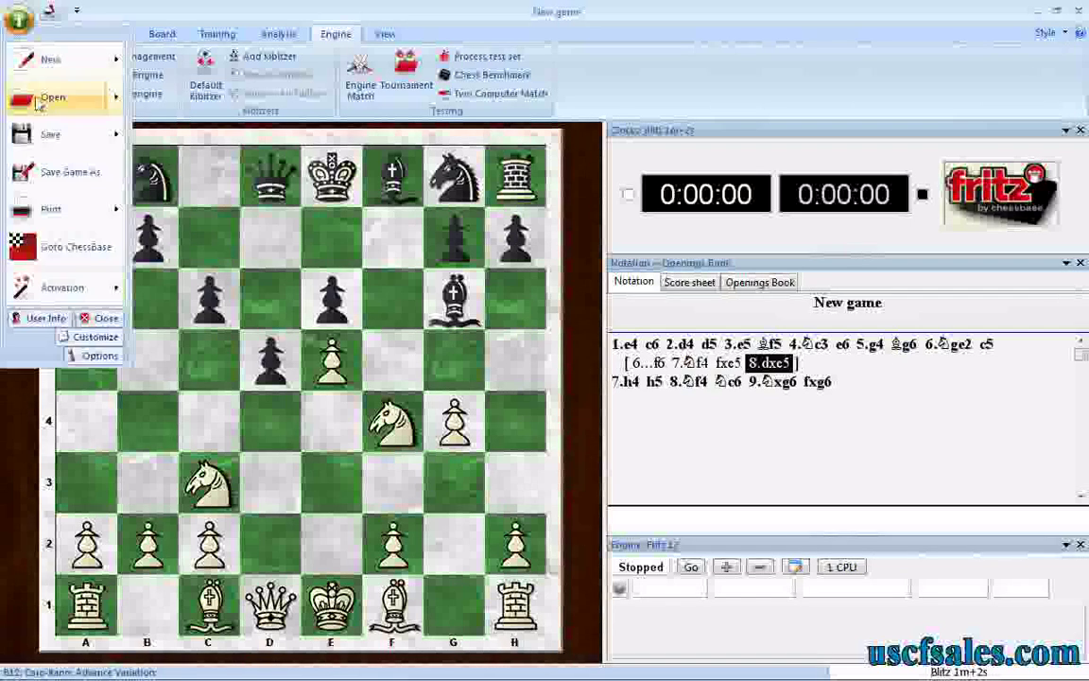
left_click(54, 171)
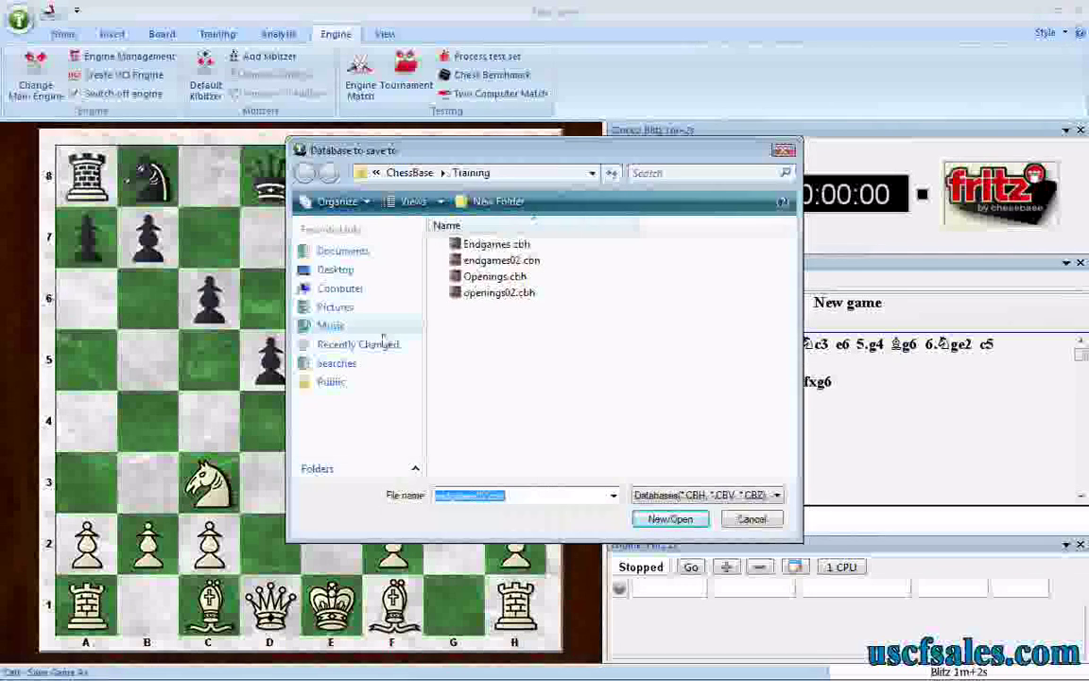
left_click(477, 299)
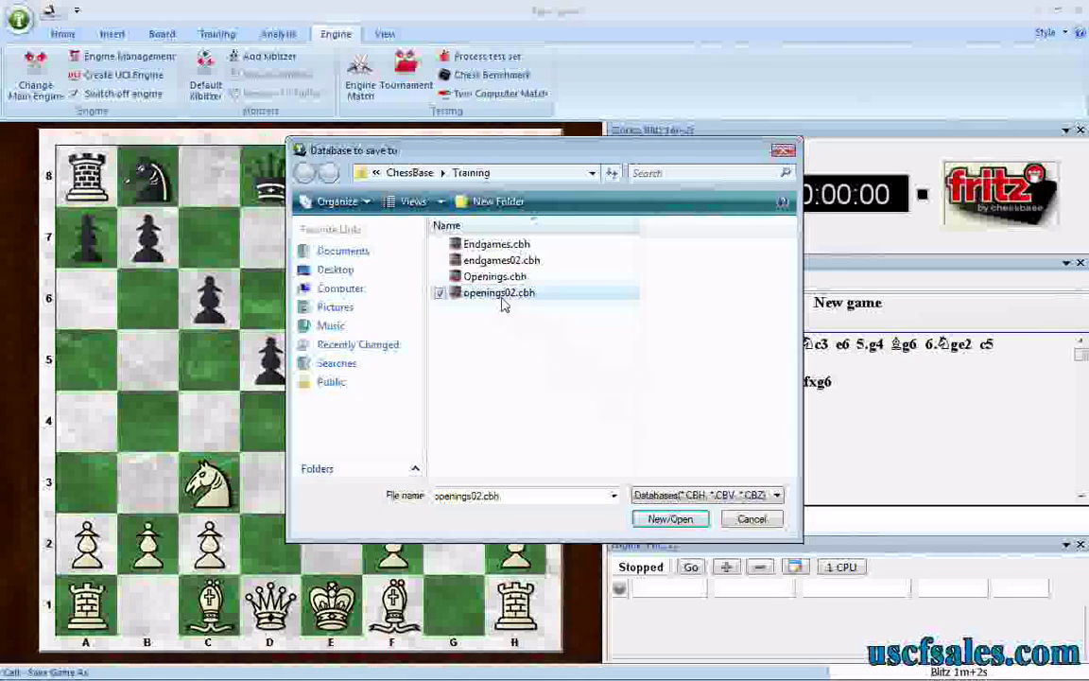
left_click(677, 521)
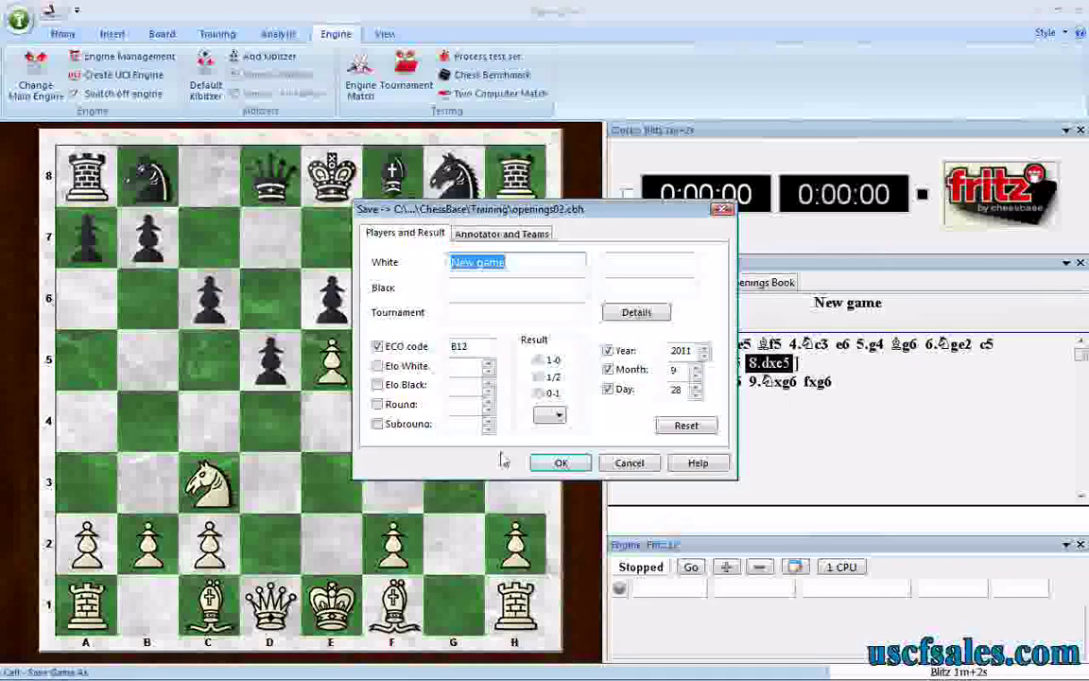
type("Caro-K")
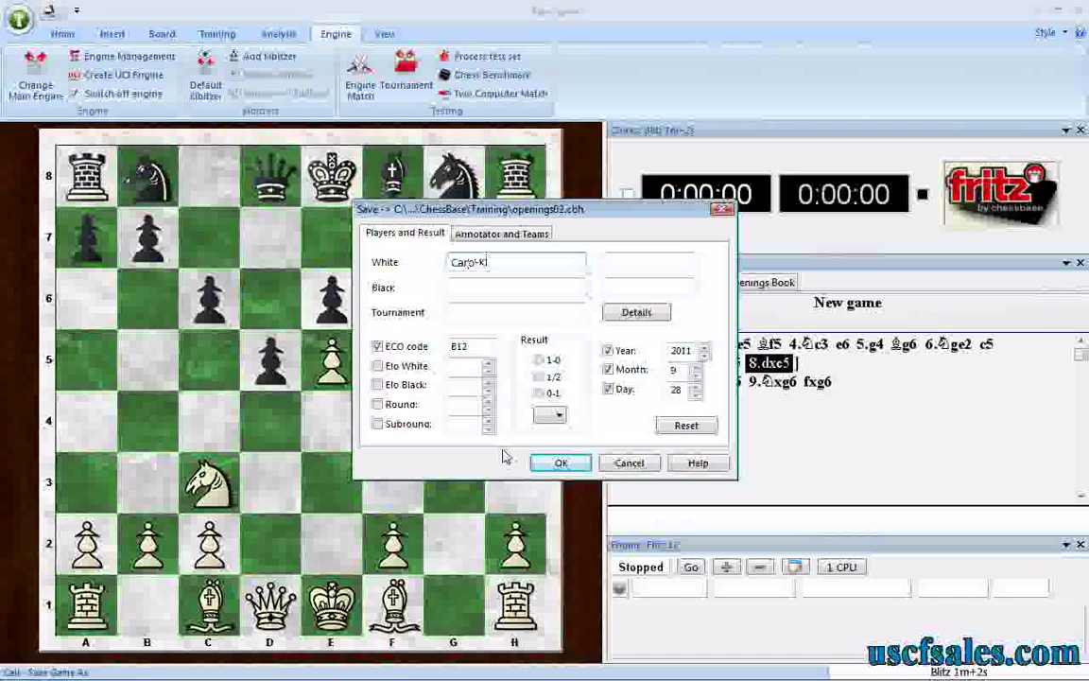
type("ann Adv")
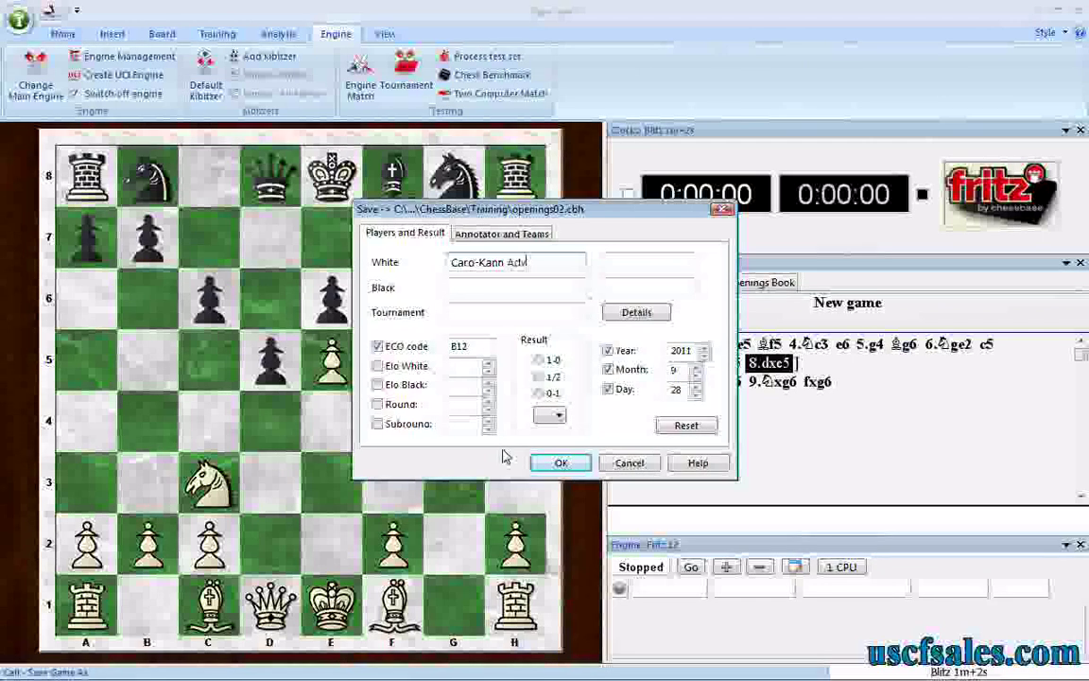
type("ance")
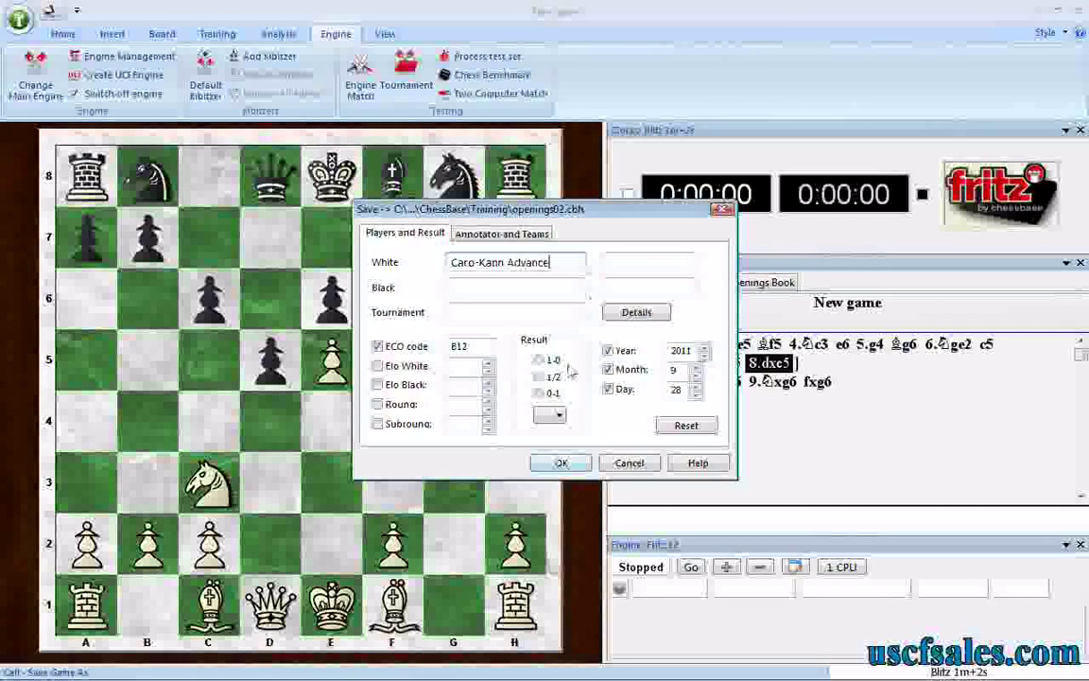
left_click(608, 350)
left_click(608, 389)
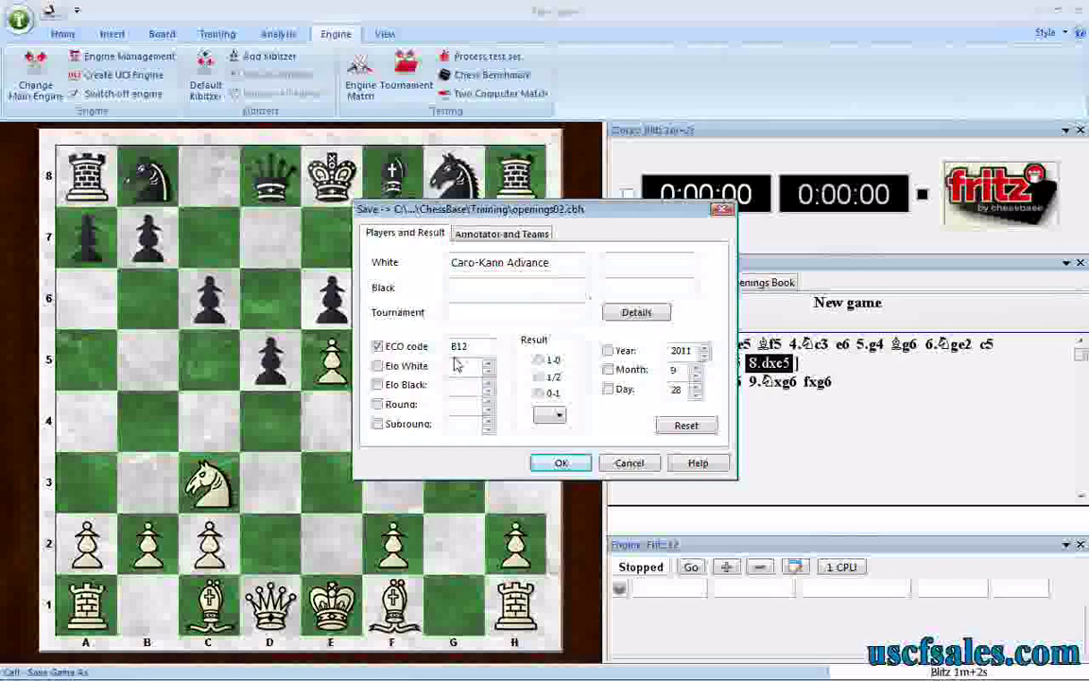
left_click(561, 463)
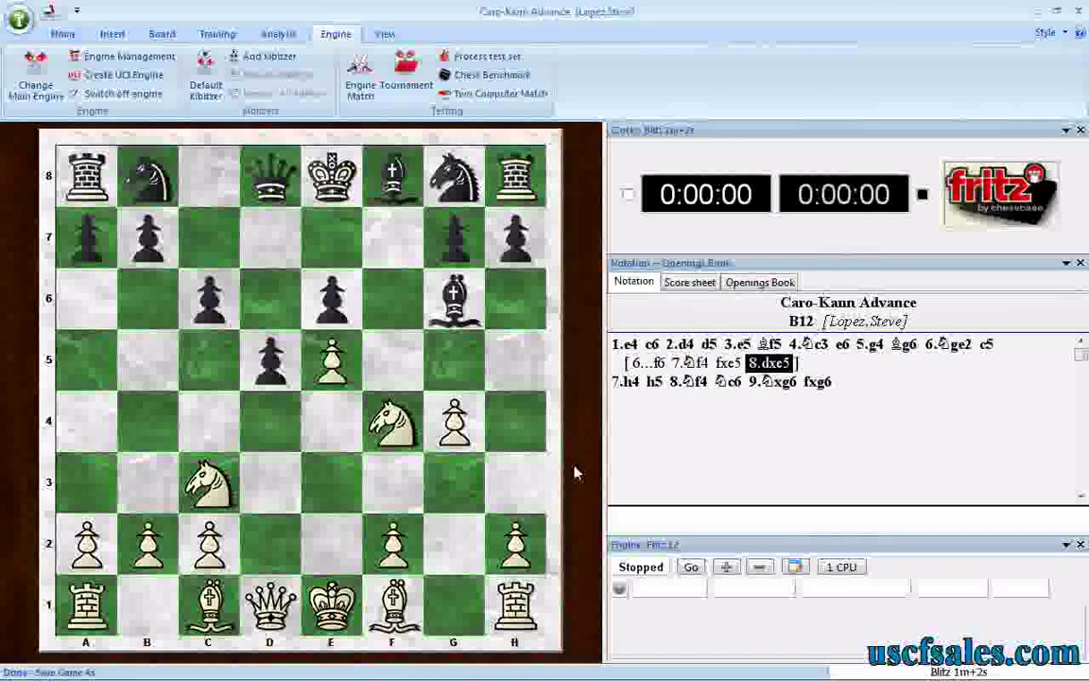
Open the Opening training dialog and close it unchanged
left_click(217, 35)
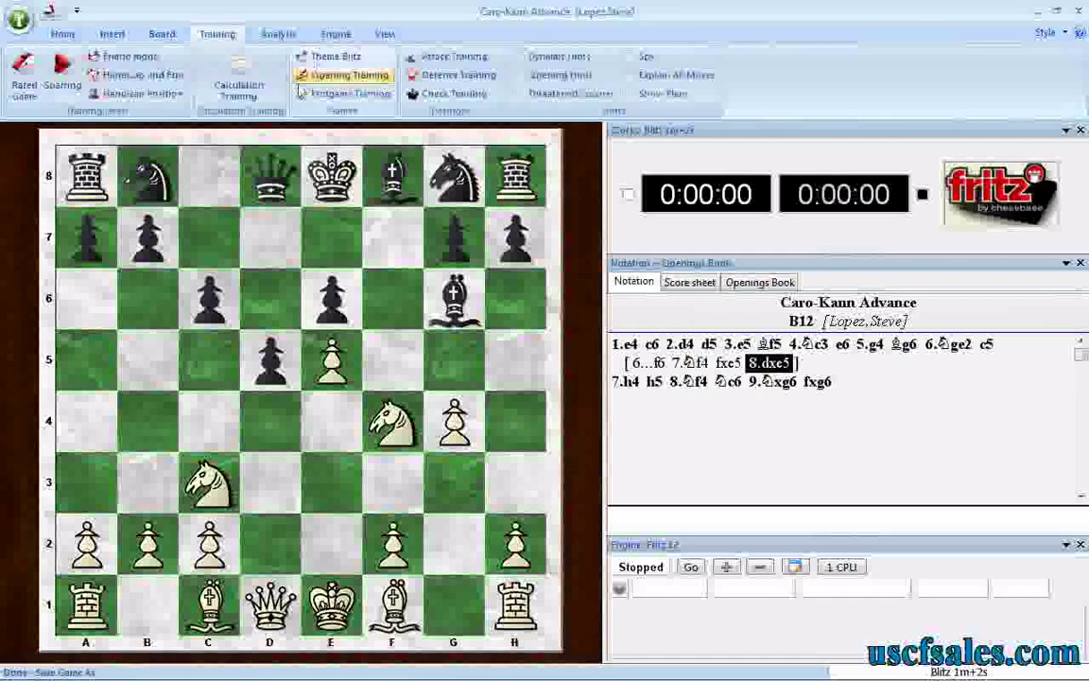
left_click(331, 82)
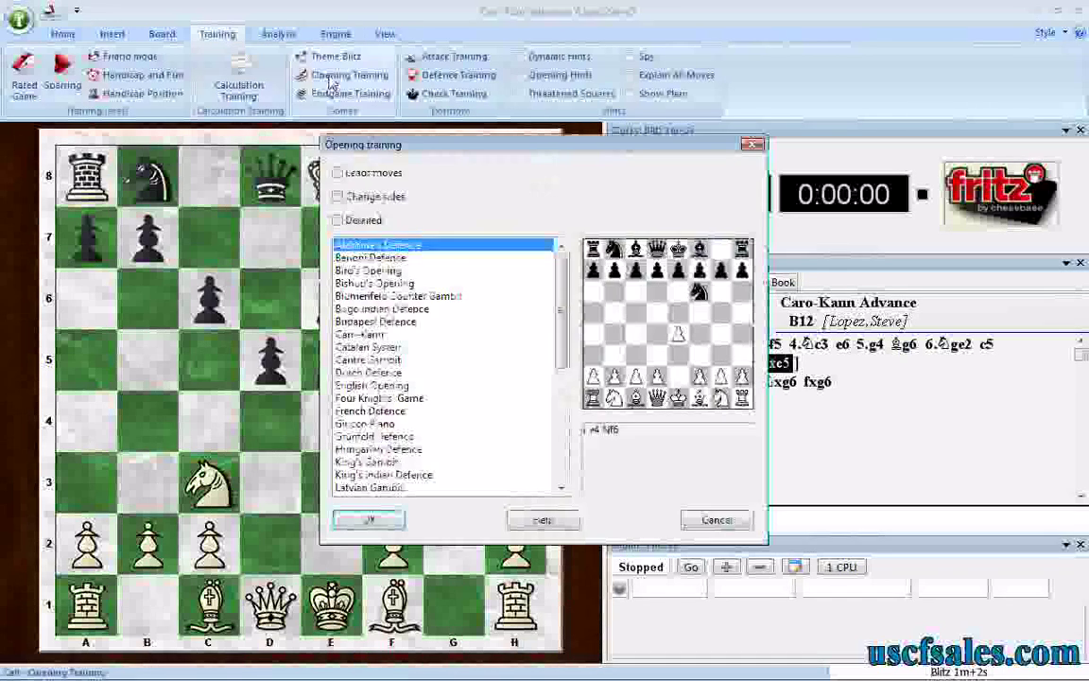
left_click(716, 519)
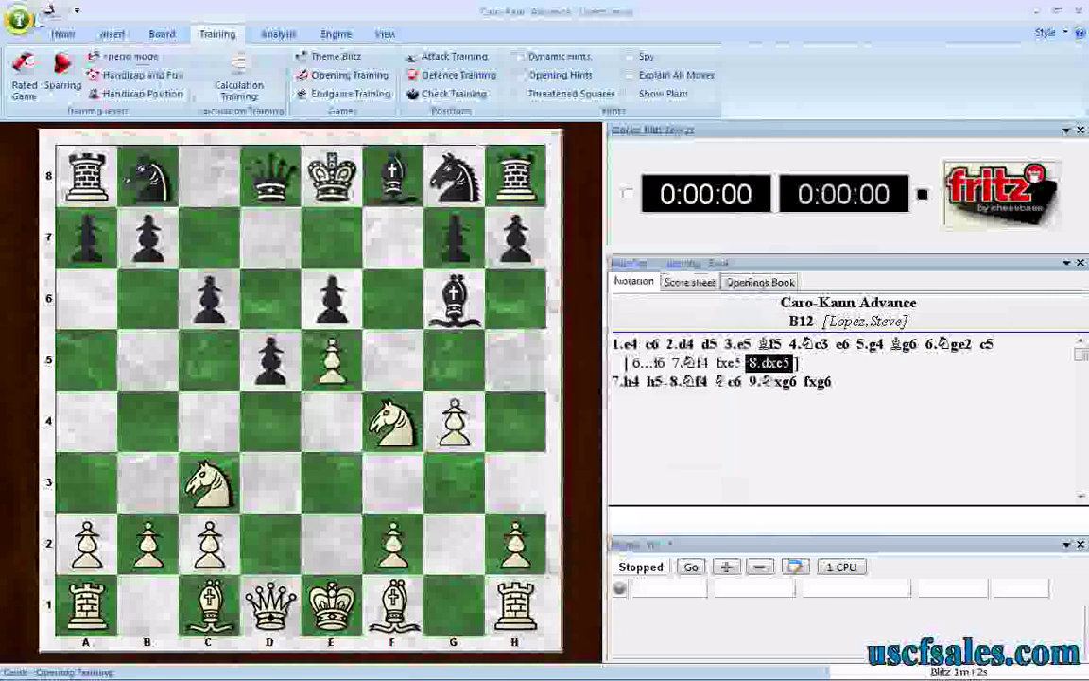
In the Options Training settings, set the opening training database to openings02.cbh
left_click(18, 19)
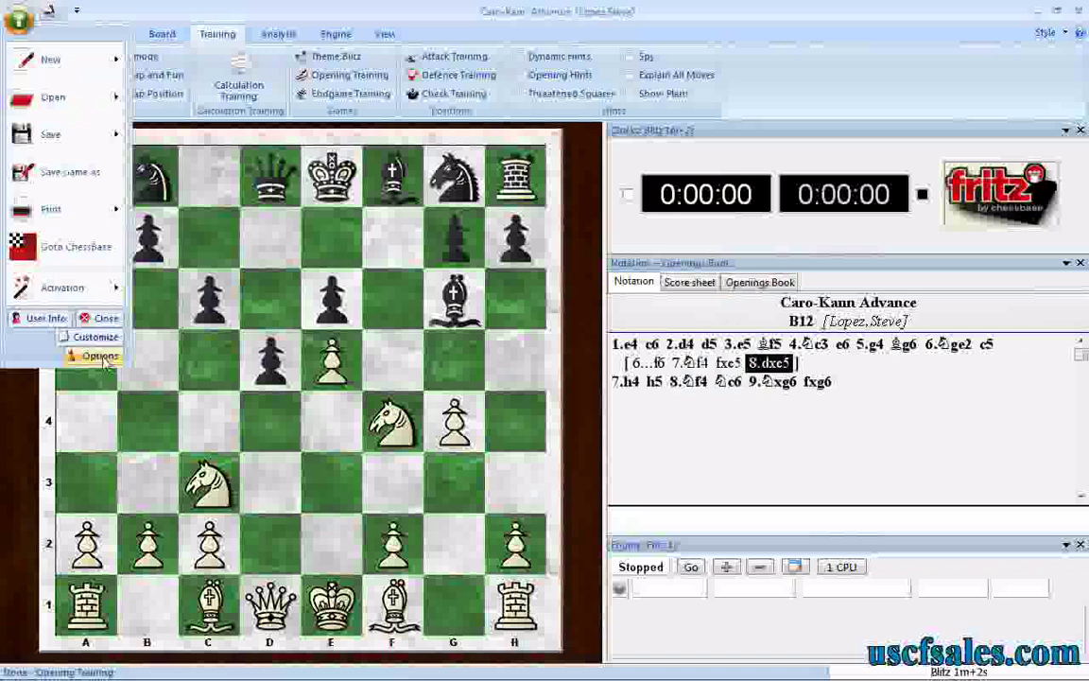
left_click(100, 356)
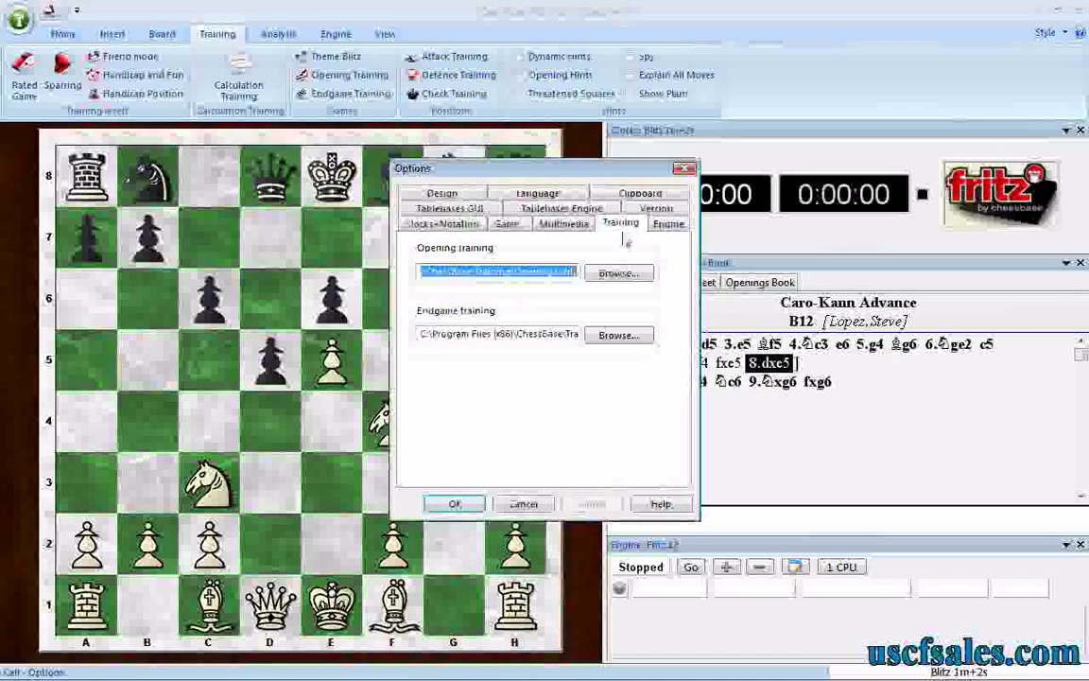
left_click(625, 229)
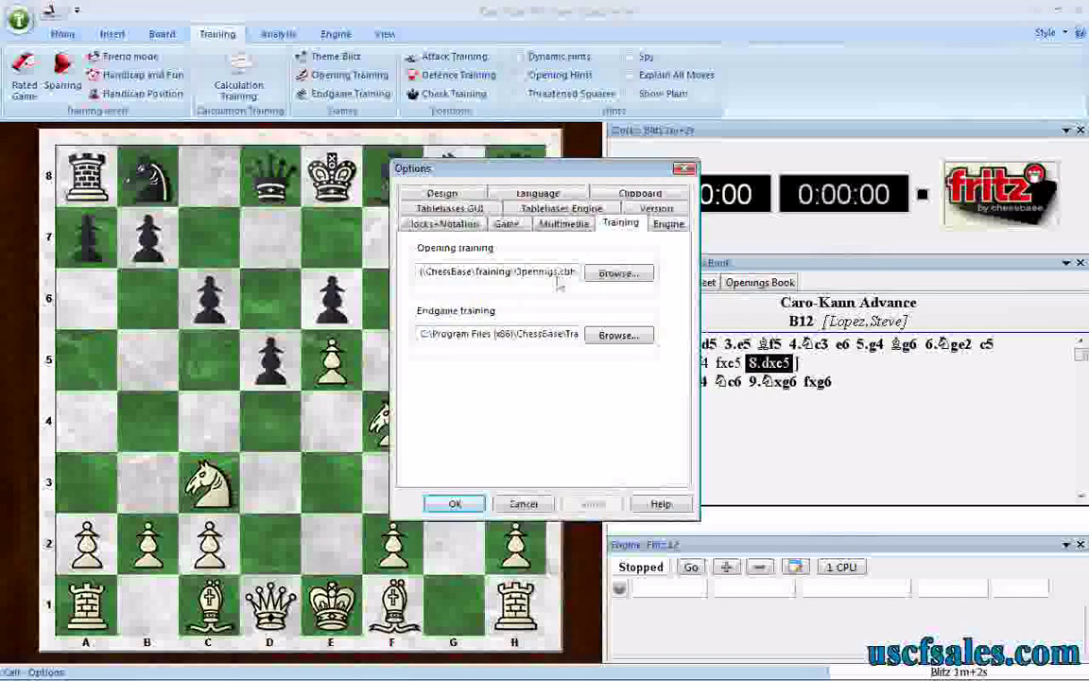
left_click(616, 273)
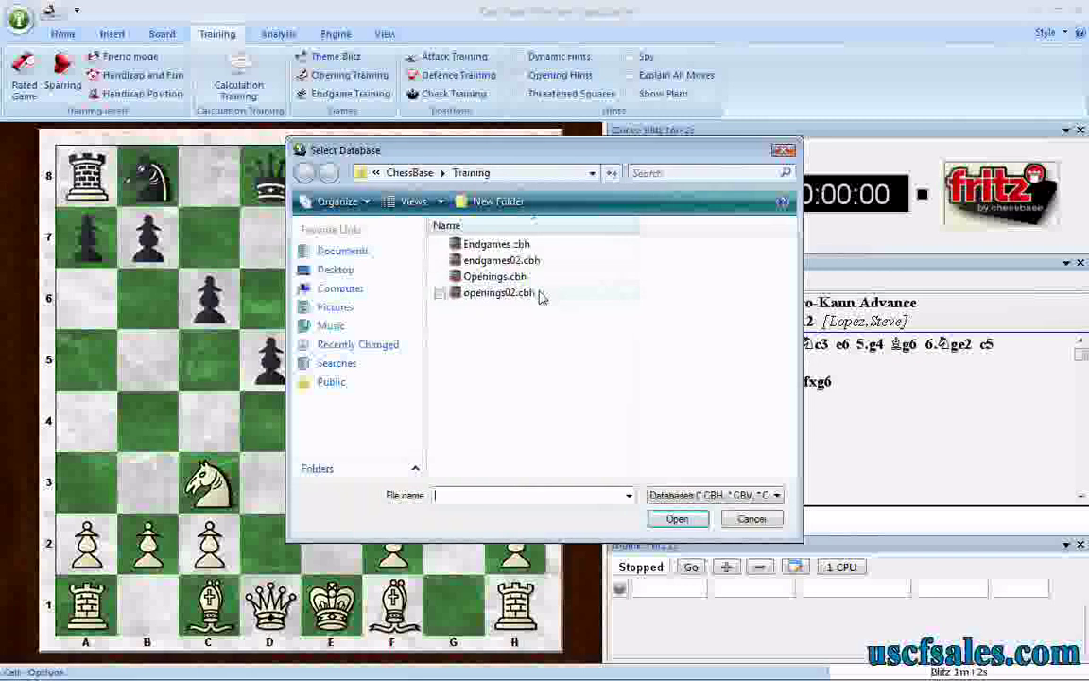
left_click(490, 295)
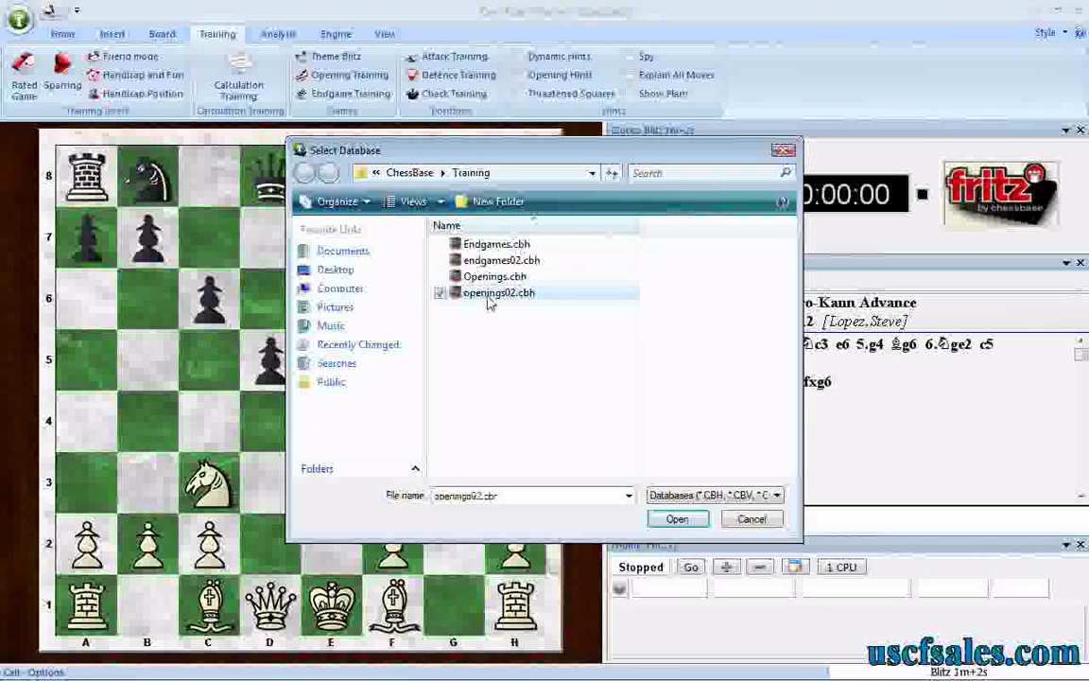
double_click(490, 295)
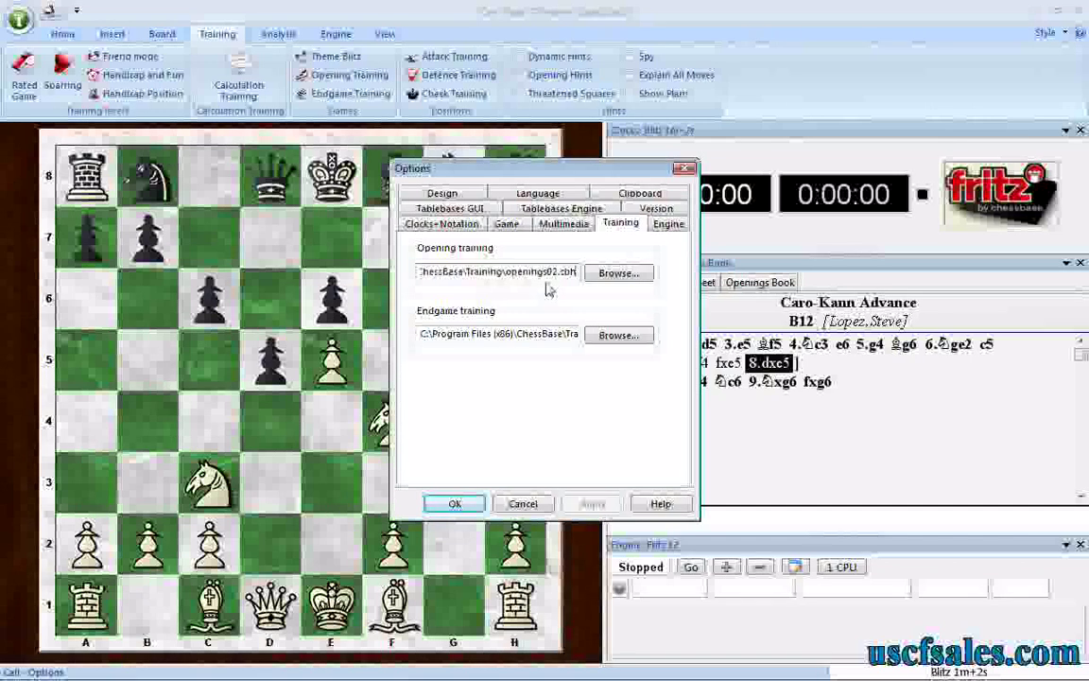
left_click(455, 503)
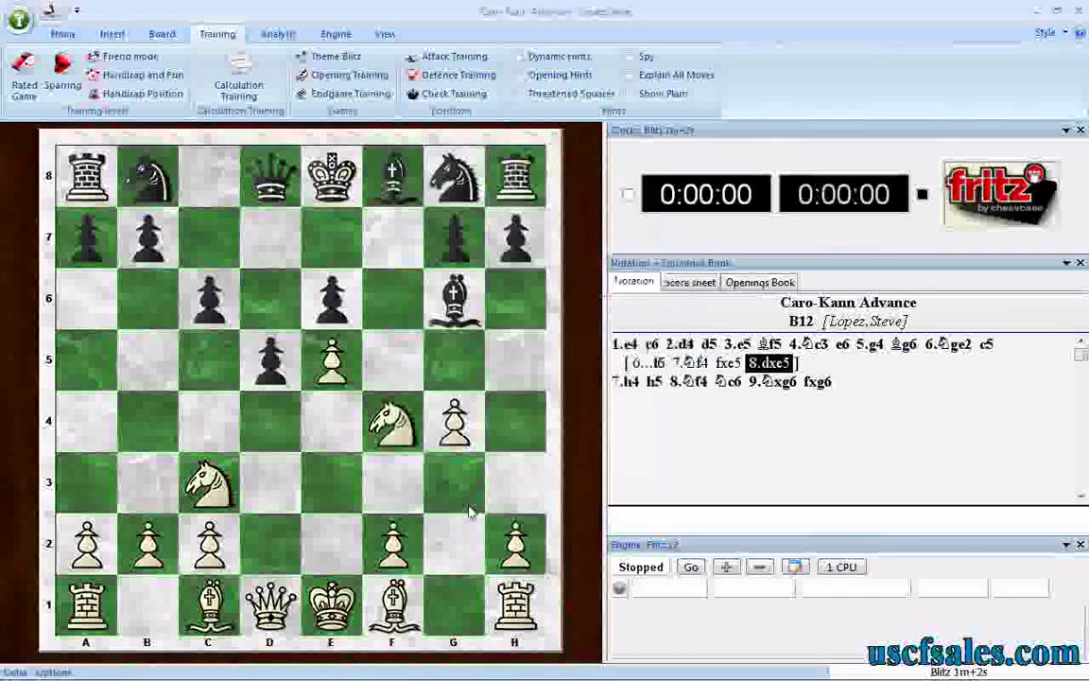
Start opening training on the Caro-Kann Advance line with Learn moves enabled
left_click(333, 85)
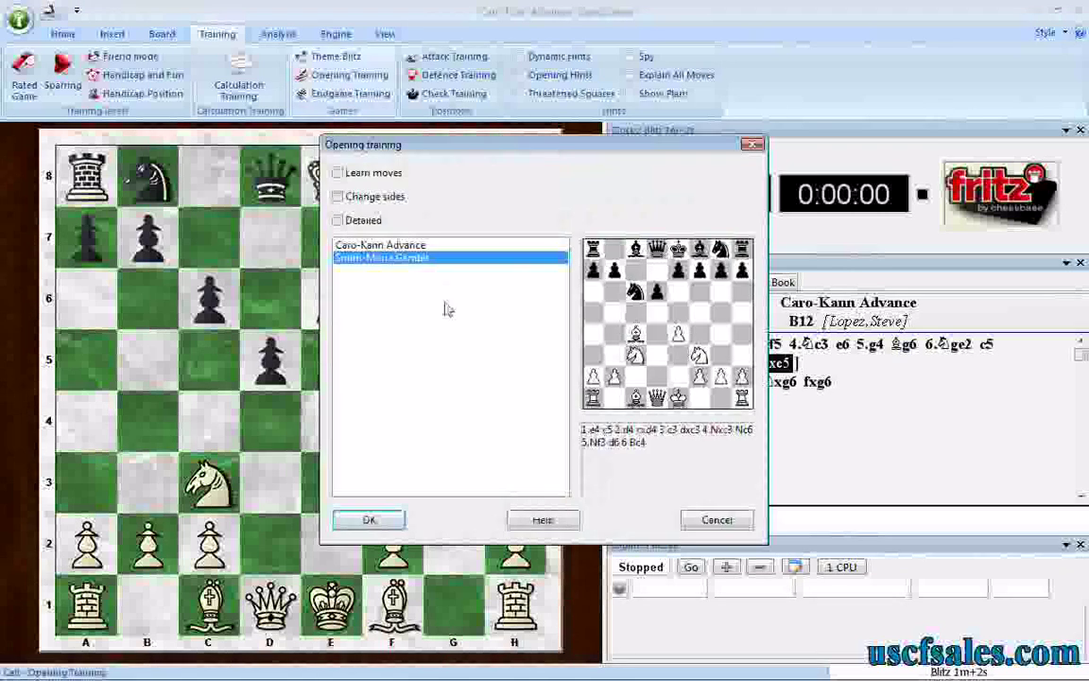
left_click(387, 248)
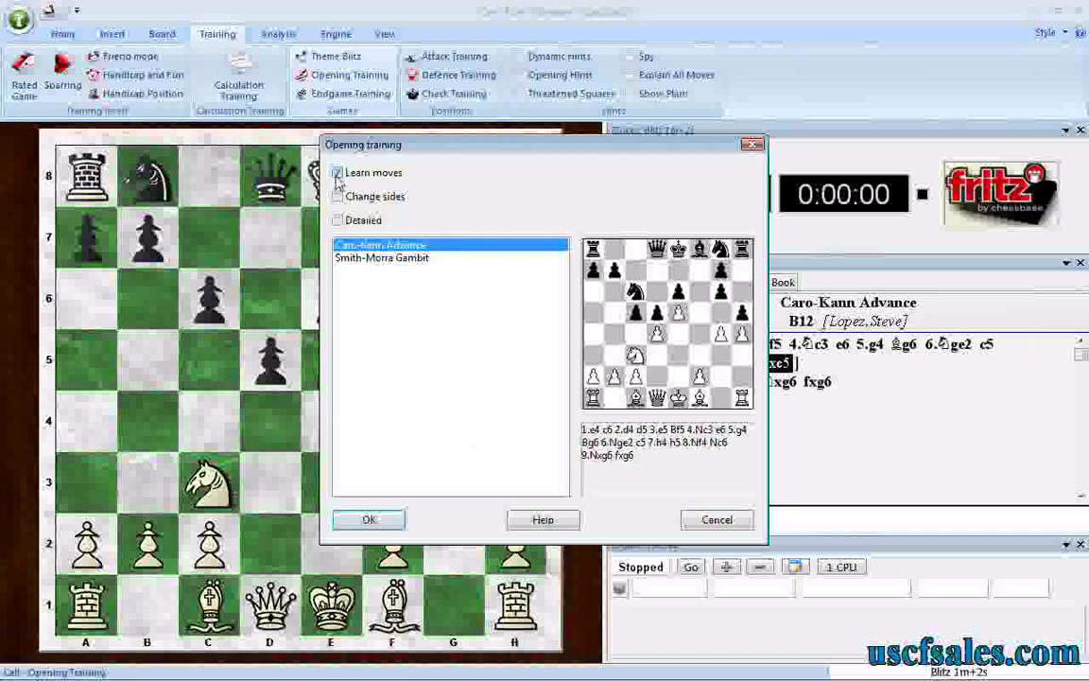
left_click(370, 520)
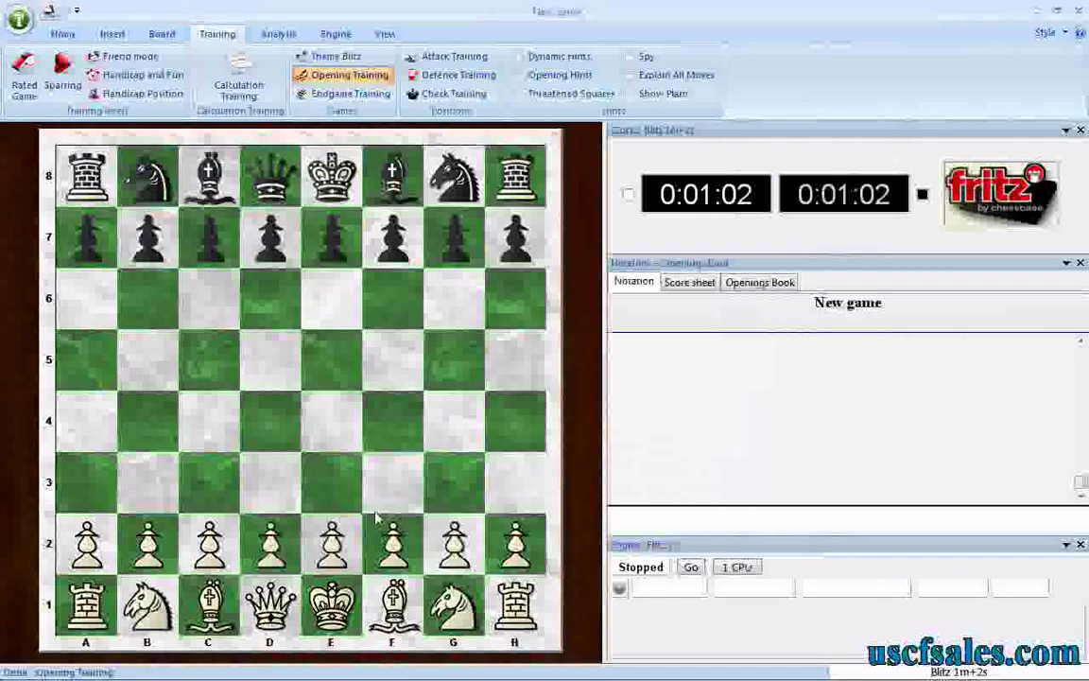
Flip the board to Black's side and have Fritz play White's first move
key("ctrl+f")
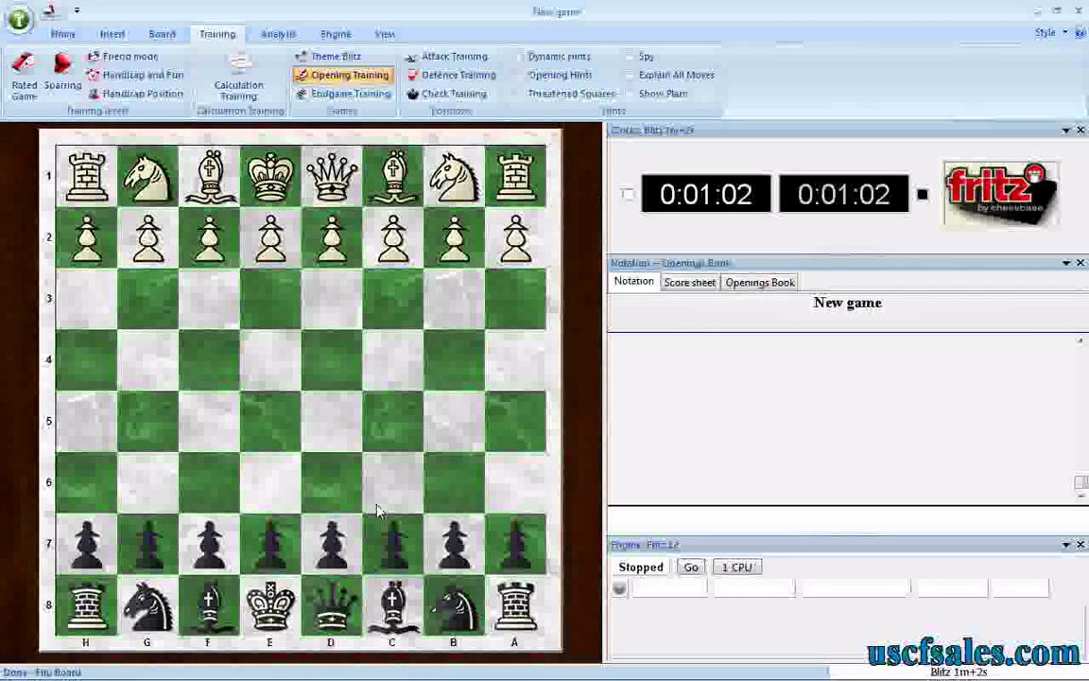
left_click(62, 34)
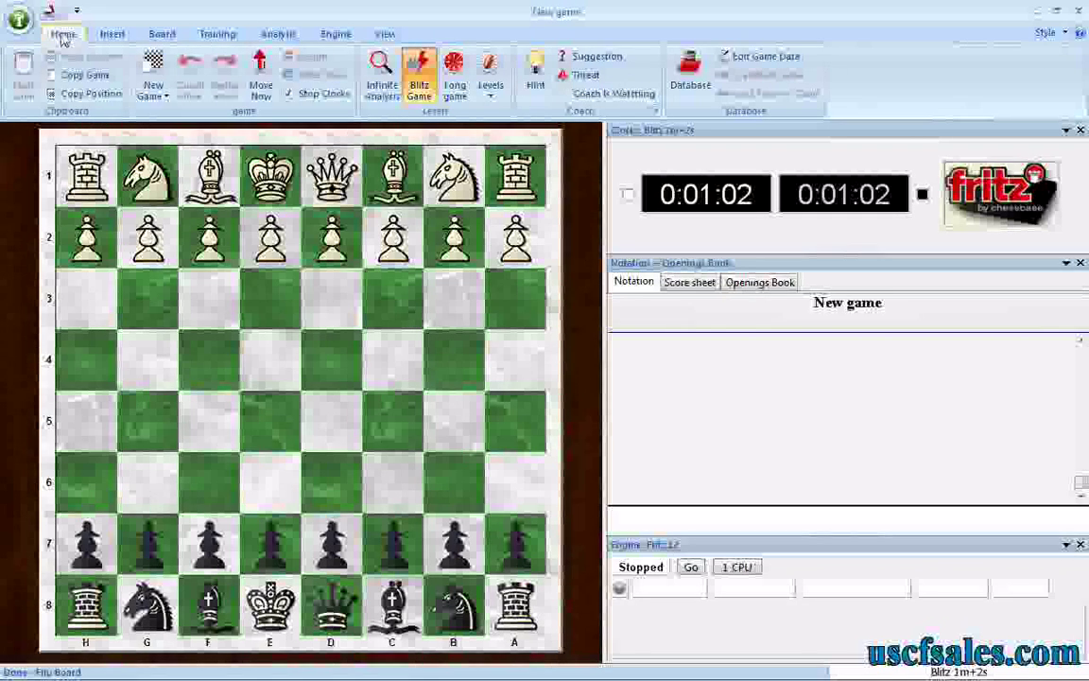
left_click(261, 76)
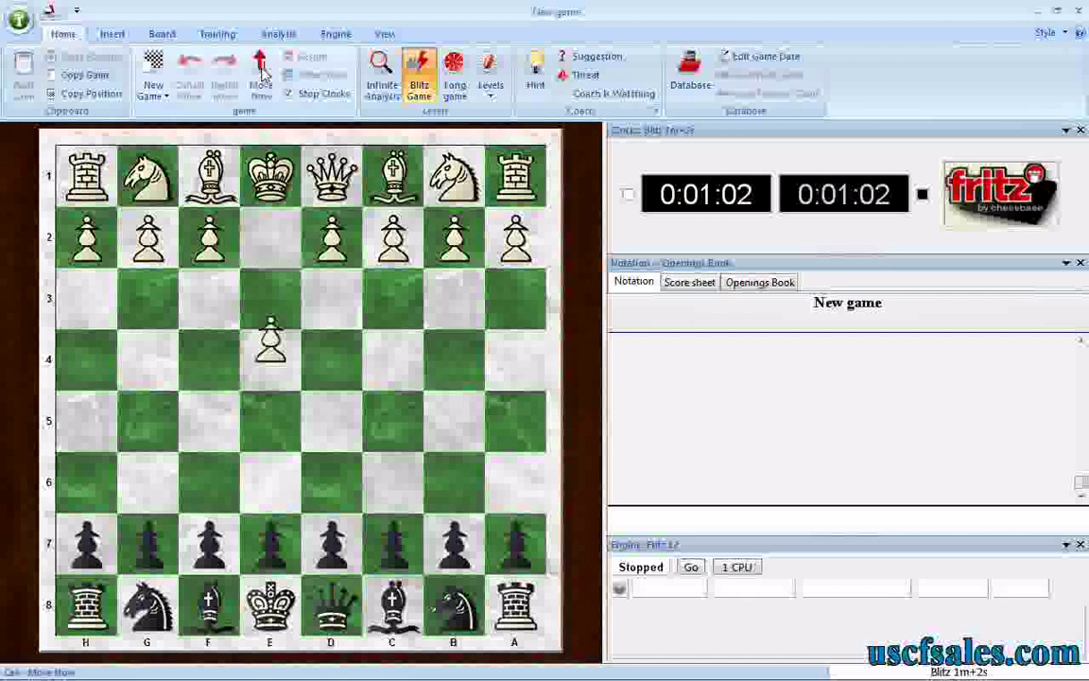
Play Black's 1...c6, 2...d5, 3...Bf5, 4...e6, 5...Bg6, then try 6...h6
left_click_drag(396, 546, 391, 483)
left_click_drag(331, 544, 331, 418)
left_click_drag(393, 604, 210, 418)
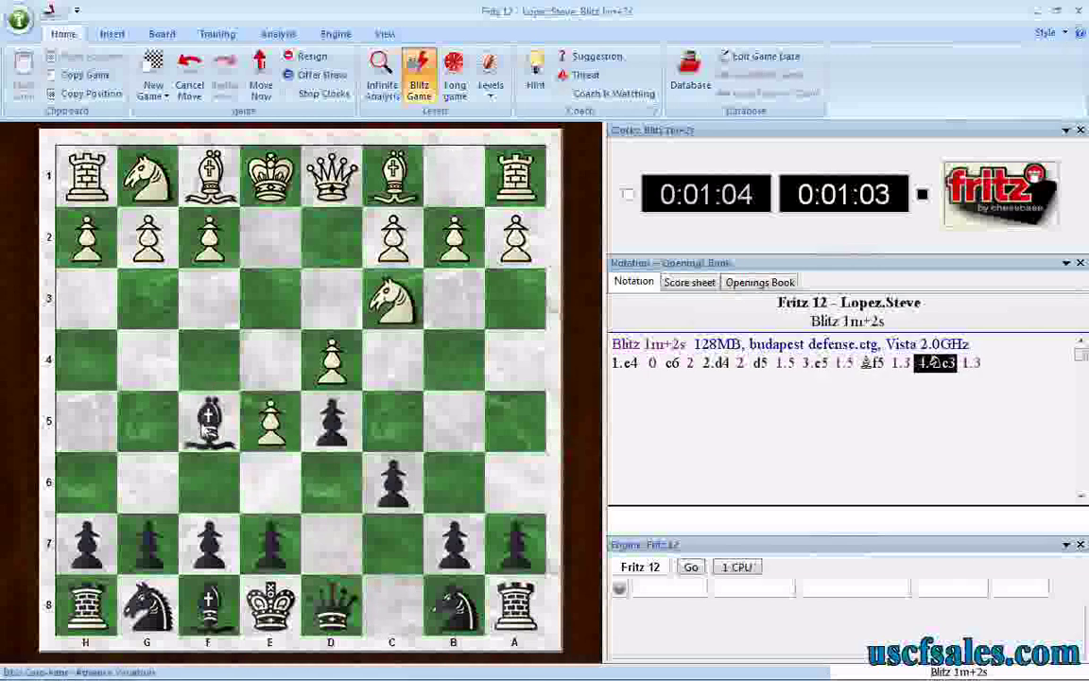
left_click_drag(270, 541, 269, 501)
left_click_drag(210, 418, 150, 484)
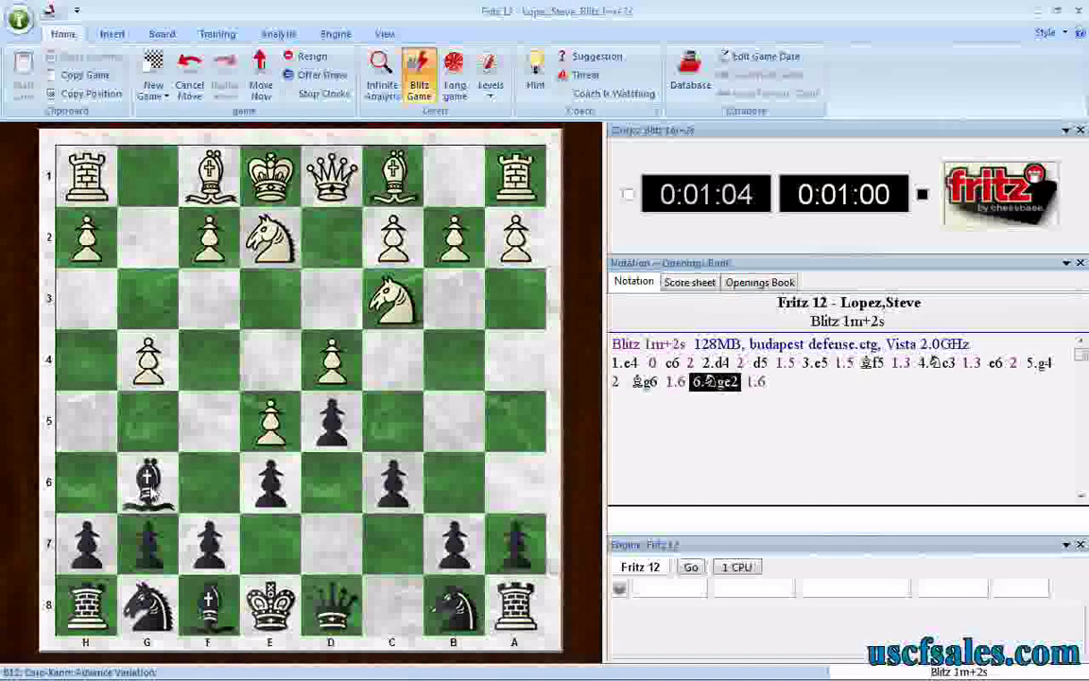
left_click_drag(85, 544, 81, 487)
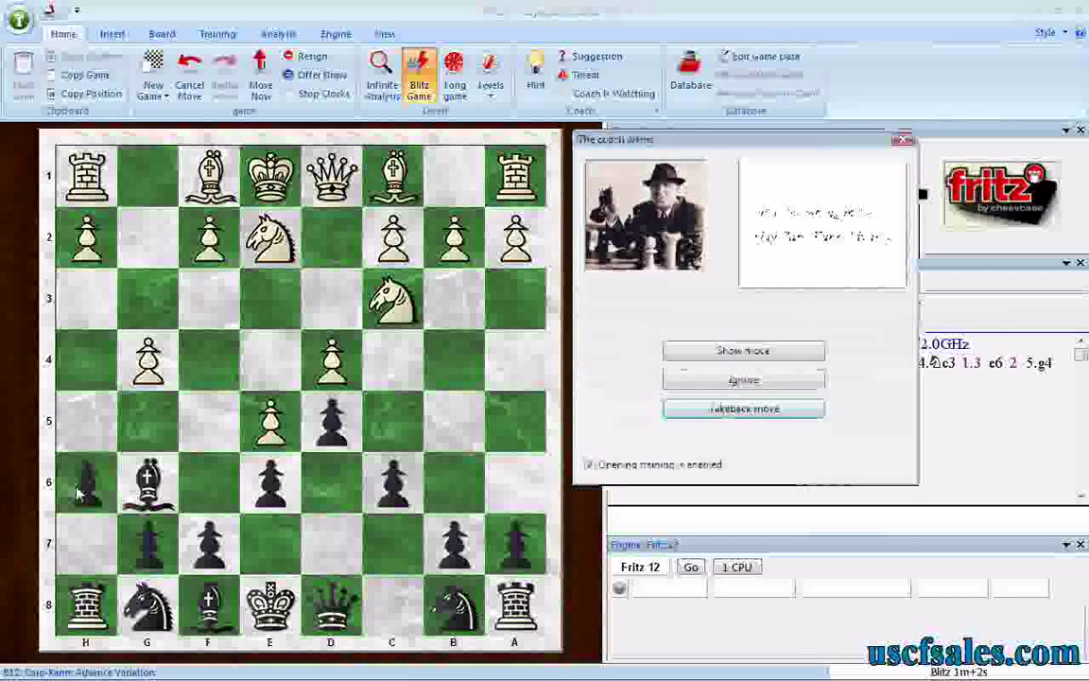